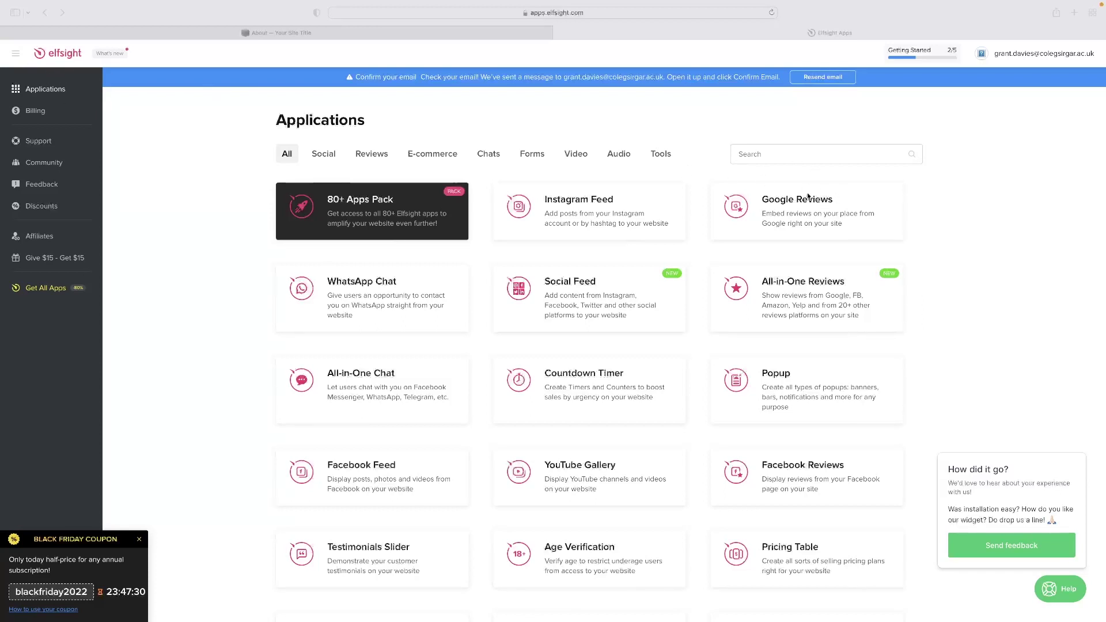
- Bring the browser window showing the Elfsight Applications catalogue into focus
{"action": "left_click", "coordinate": [777, 162]}
- Create a new Google Reviews widget and review the Carousel Widget template
{"action": "left_click", "coordinate": [764, 153]}
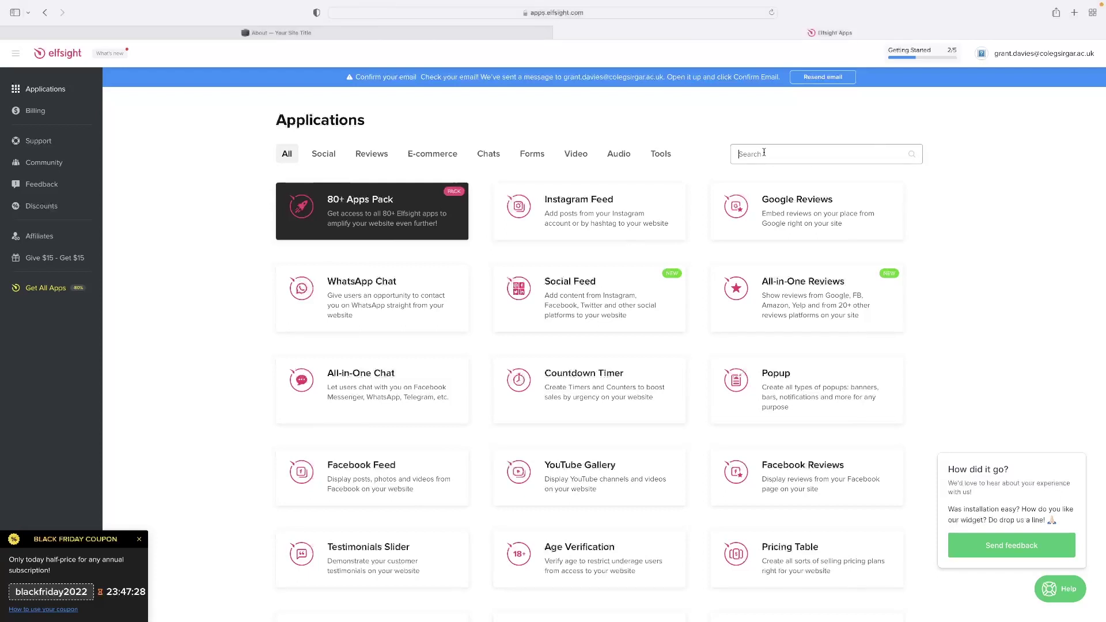
{"action": "mouse_move", "coordinate": [795, 209]}
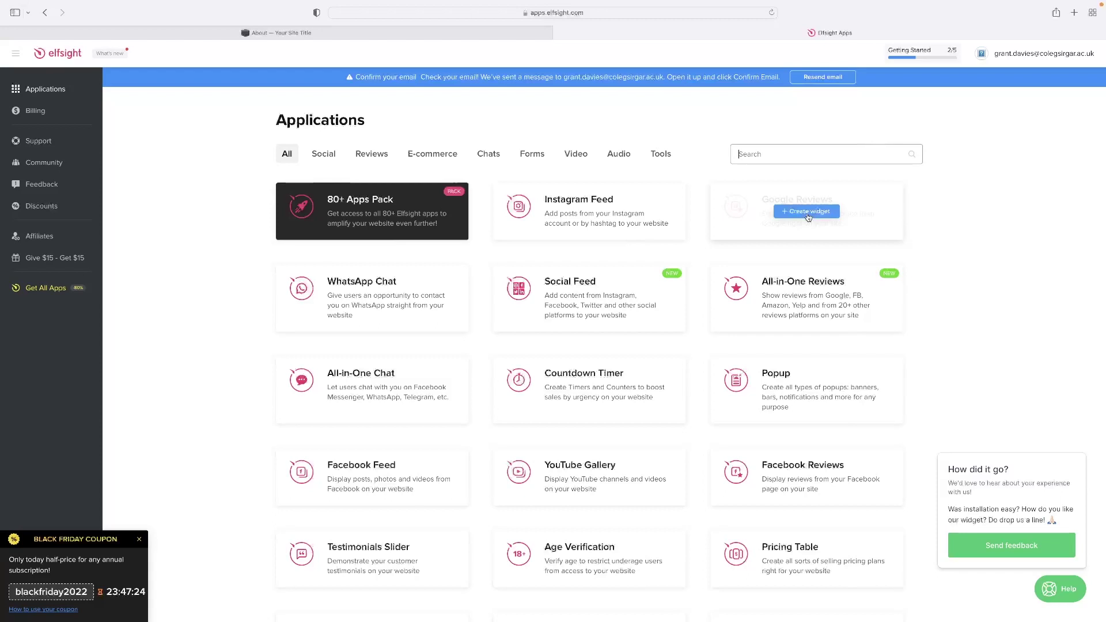
{"action": "left_click", "coordinate": [808, 212]}
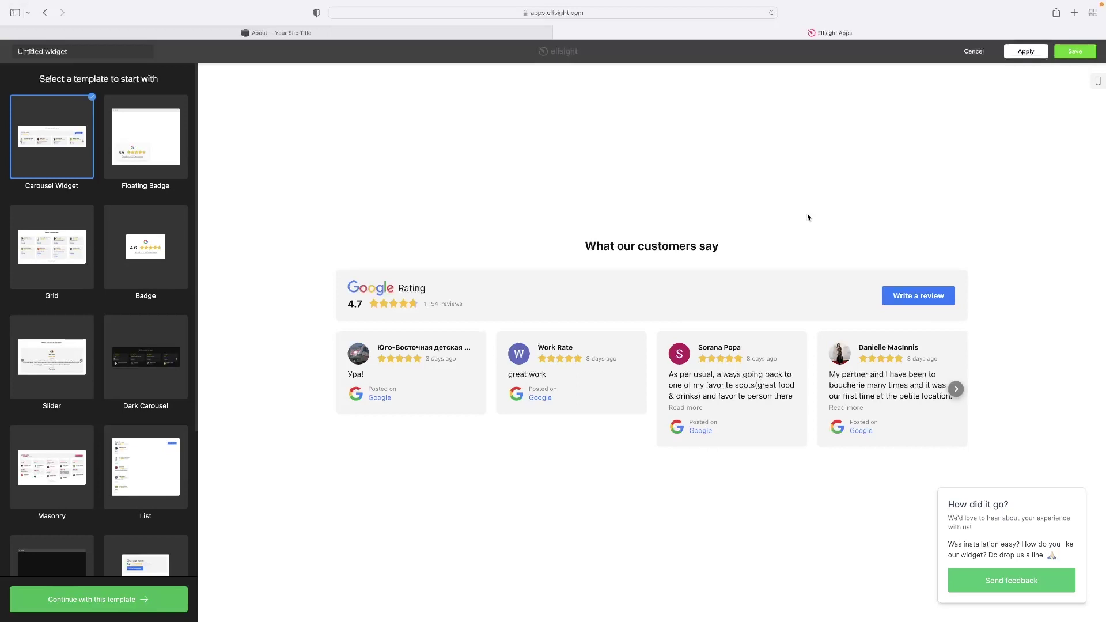
{"action": "scroll", "coordinate": [113, 270], "scroll_direction": "down", "scroll_amount": 5}
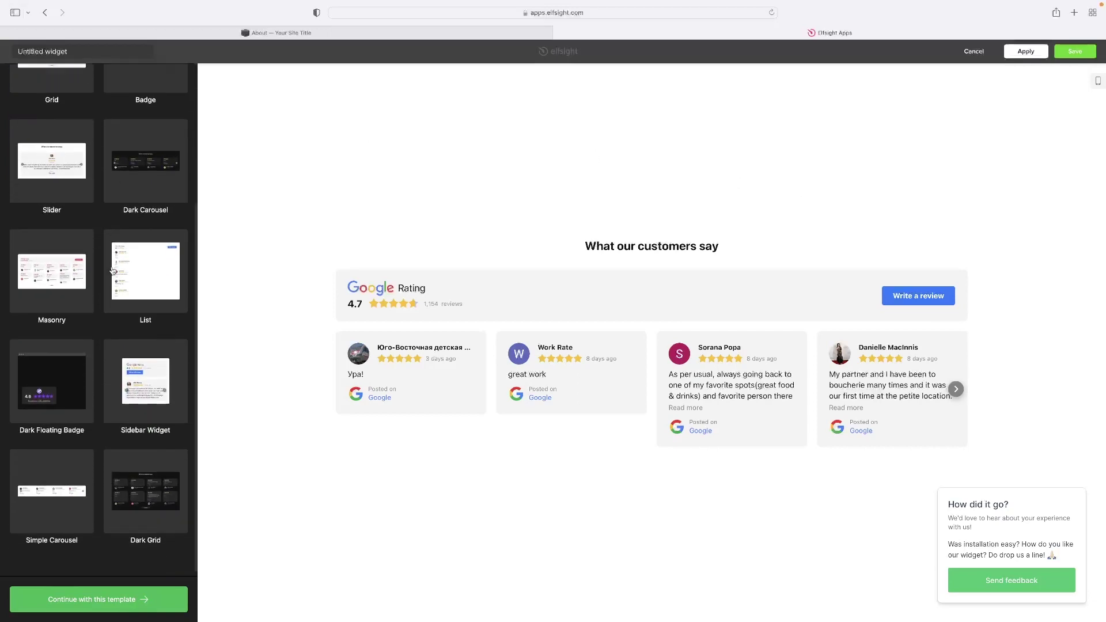
{"action": "scroll", "coordinate": [114, 325], "scroll_direction": "up", "scroll_amount": 4}
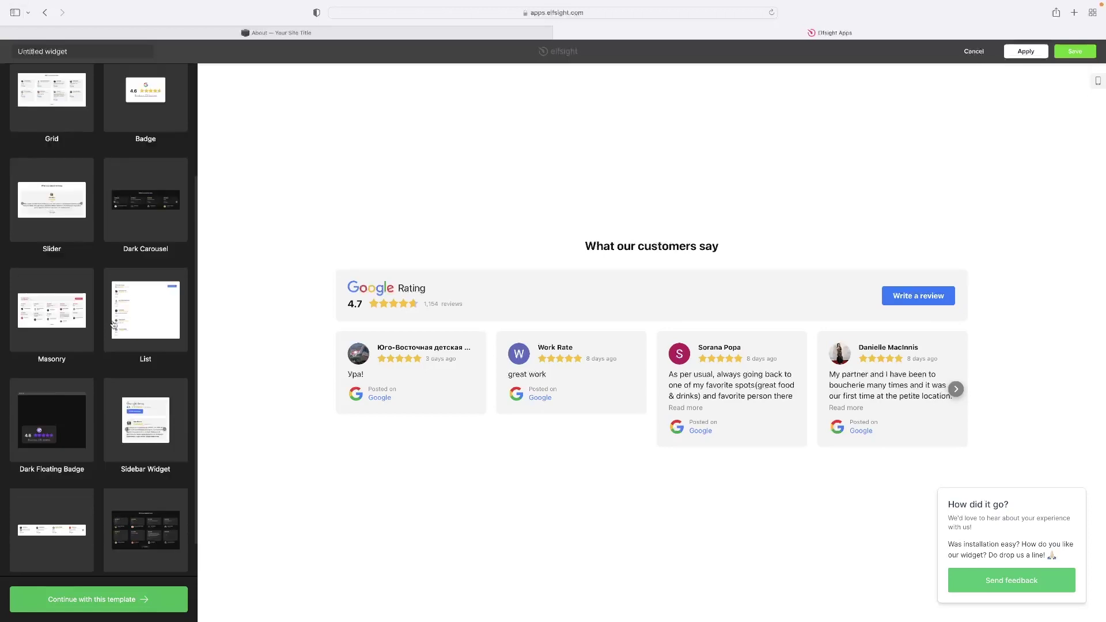
{"action": "scroll", "coordinate": [109, 259], "scroll_direction": "up", "scroll_amount": 2}
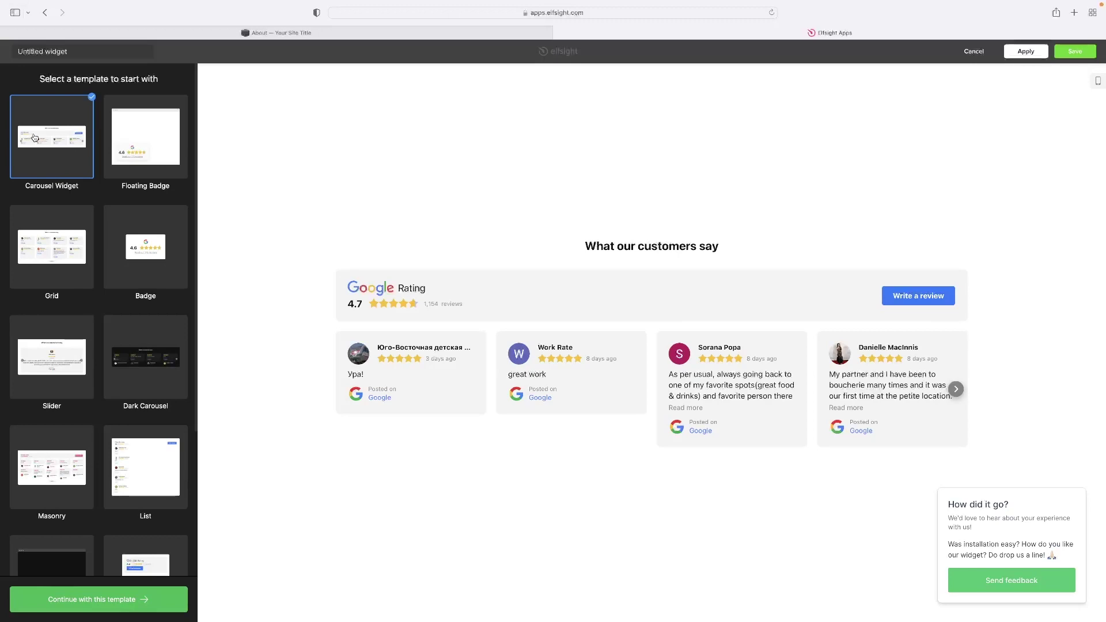
- Continue with the Carousel template and search 'bab haus' to pick Bab Haus HQ Smoke Shop as source
{"action": "left_click", "coordinate": [97, 601]}
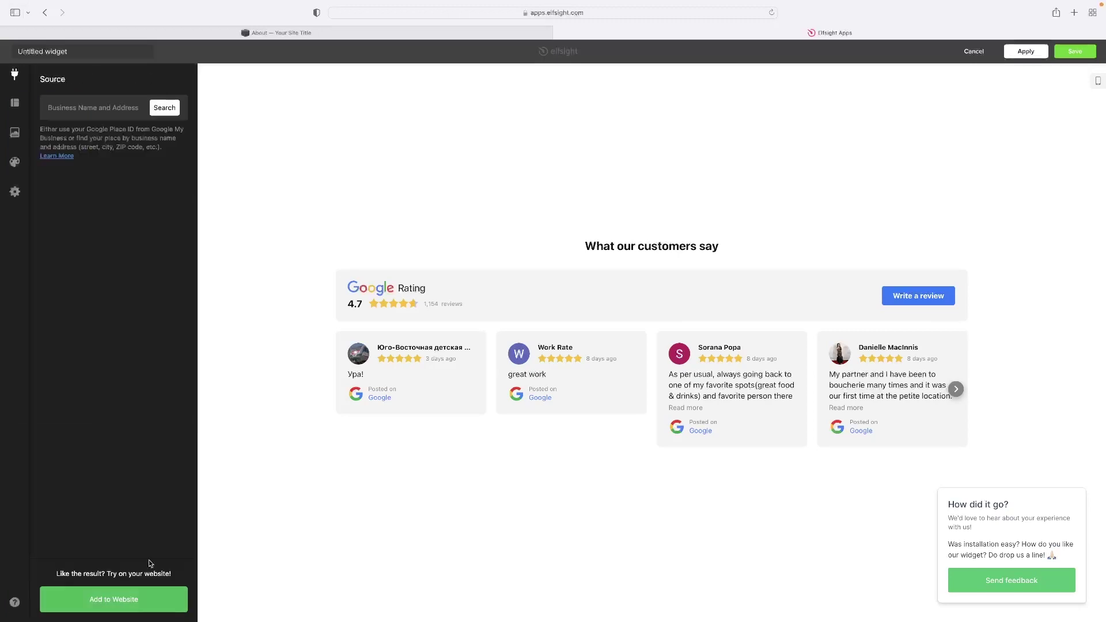
{"action": "left_click", "coordinate": [120, 105]}
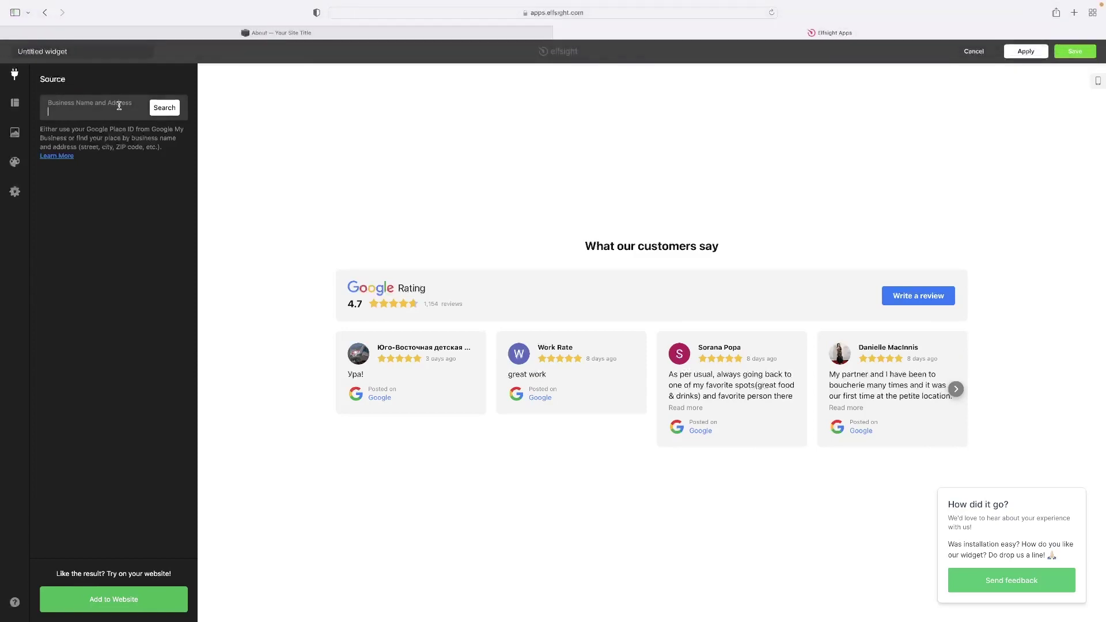
{"action": "type", "text": "bab haus"}
{"action": "left_click", "coordinate": [169, 111]}
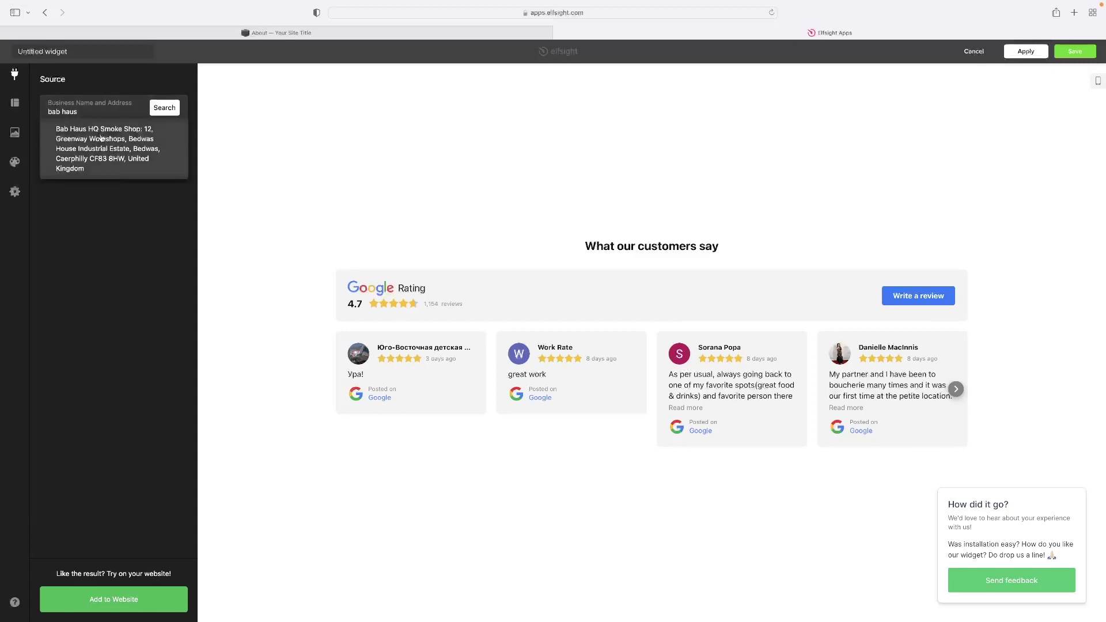
{"action": "left_click", "coordinate": [86, 142]}
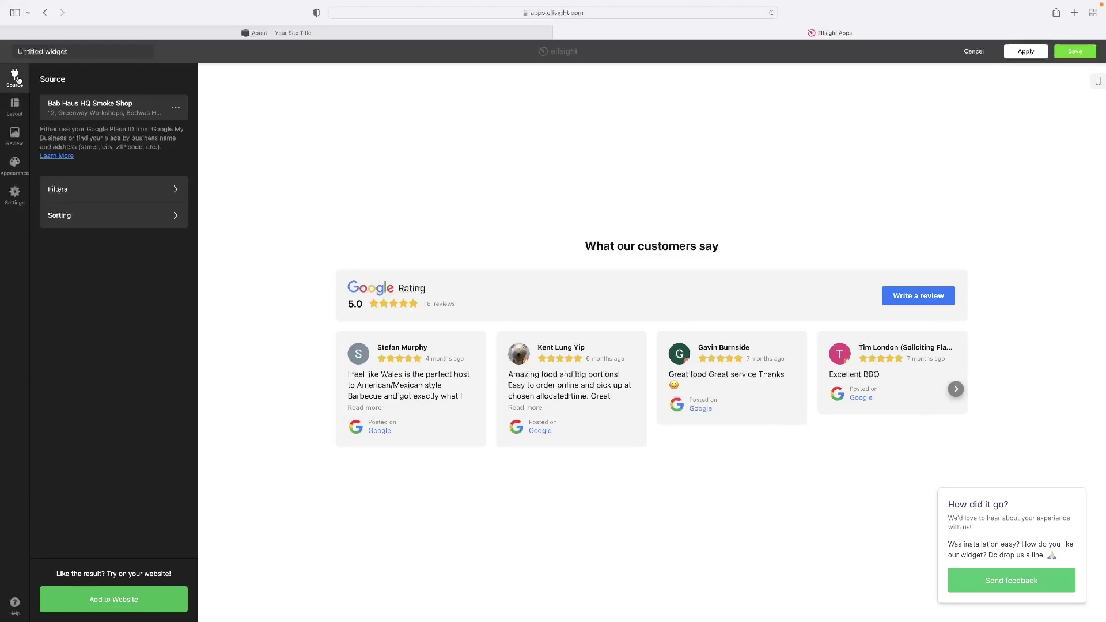
- In Layout > Review, switch the review style to the one with the author below the bubble
{"action": "left_click", "coordinate": [20, 106]}
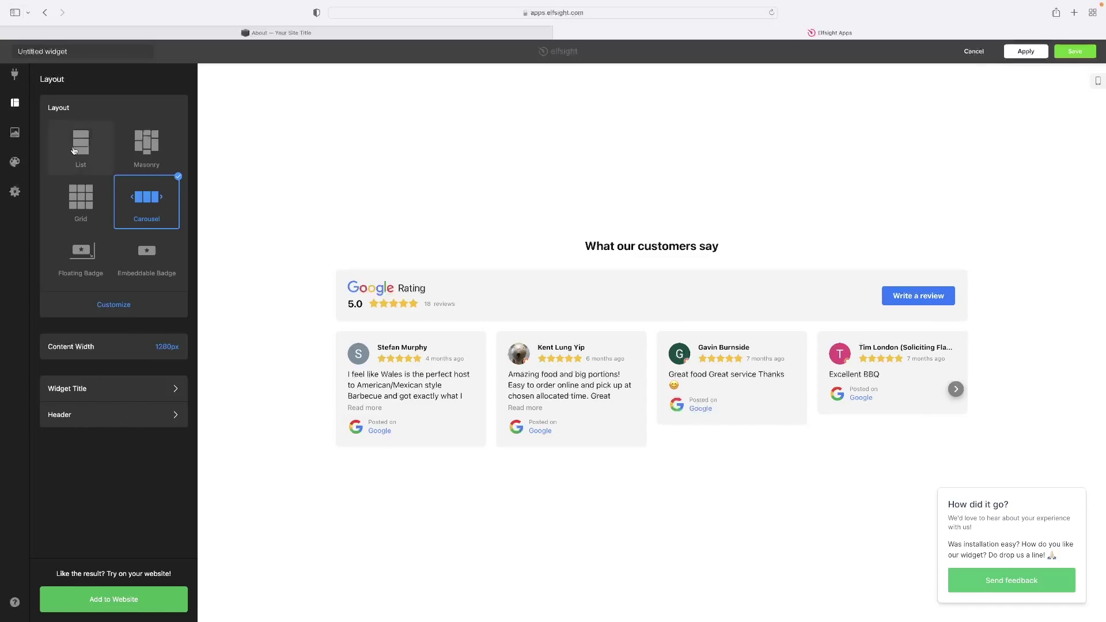
{"action": "left_click", "coordinate": [15, 133]}
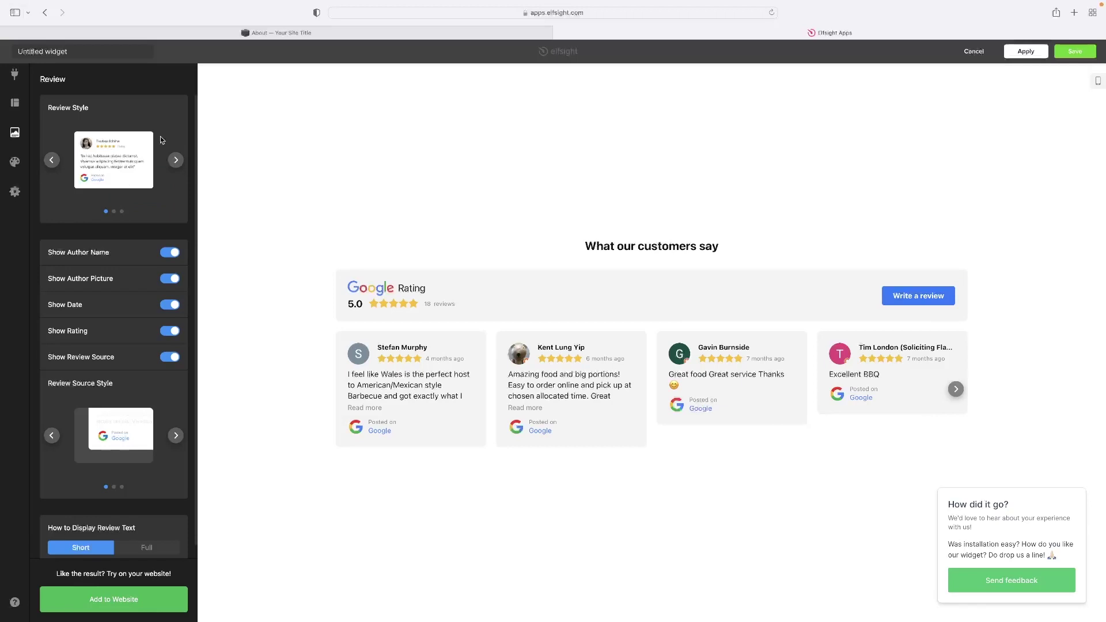
{"action": "left_click", "coordinate": [174, 161]}
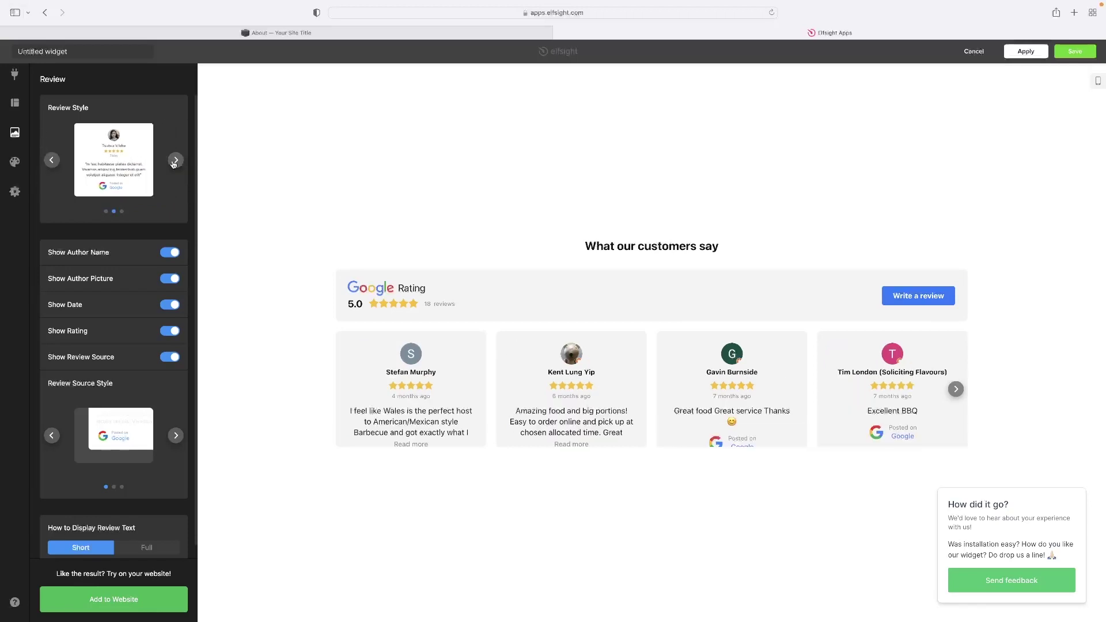
{"action": "left_click", "coordinate": [175, 161]}
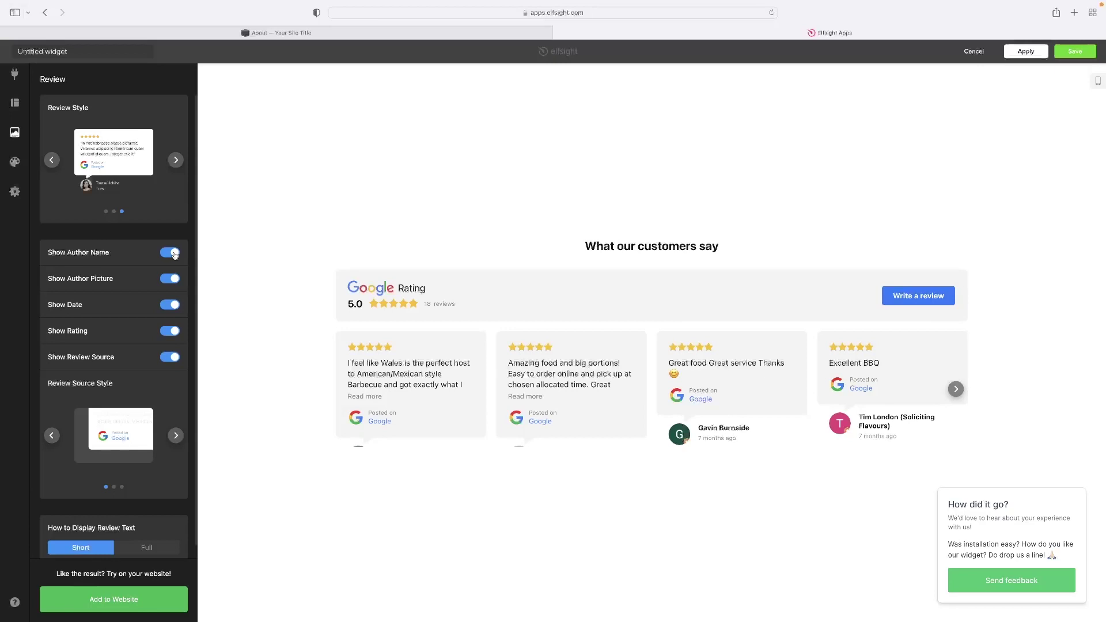
- Leave both the reviewer names and the reviewer pictures shown on the review cards
{"action": "left_click", "coordinate": [163, 278]}
{"action": "left_click", "coordinate": [173, 257]}
{"action": "scroll", "coordinate": [172, 258], "scroll_direction": "down", "scroll_amount": 1}
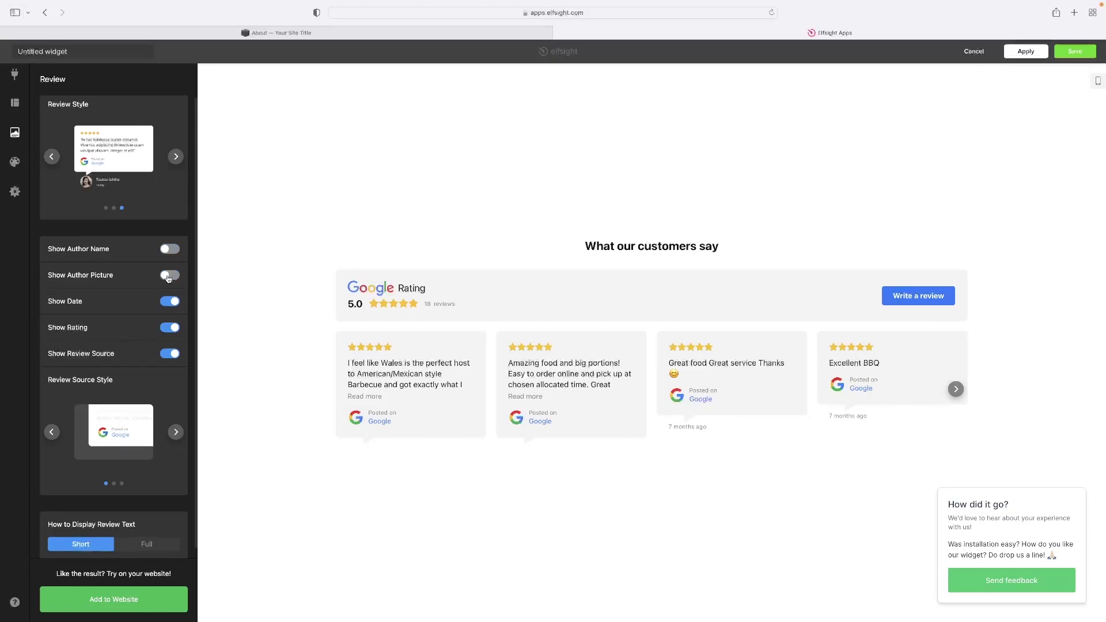
{"action": "left_click", "coordinate": [168, 277]}
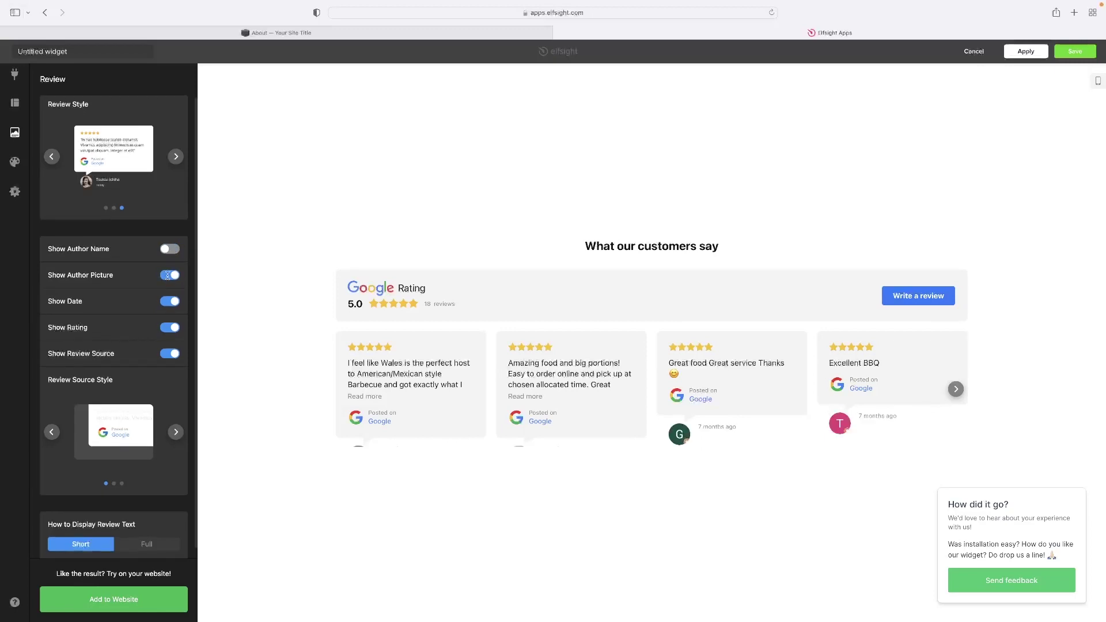
{"action": "left_click", "coordinate": [168, 275]}
{"action": "left_click", "coordinate": [172, 253]}
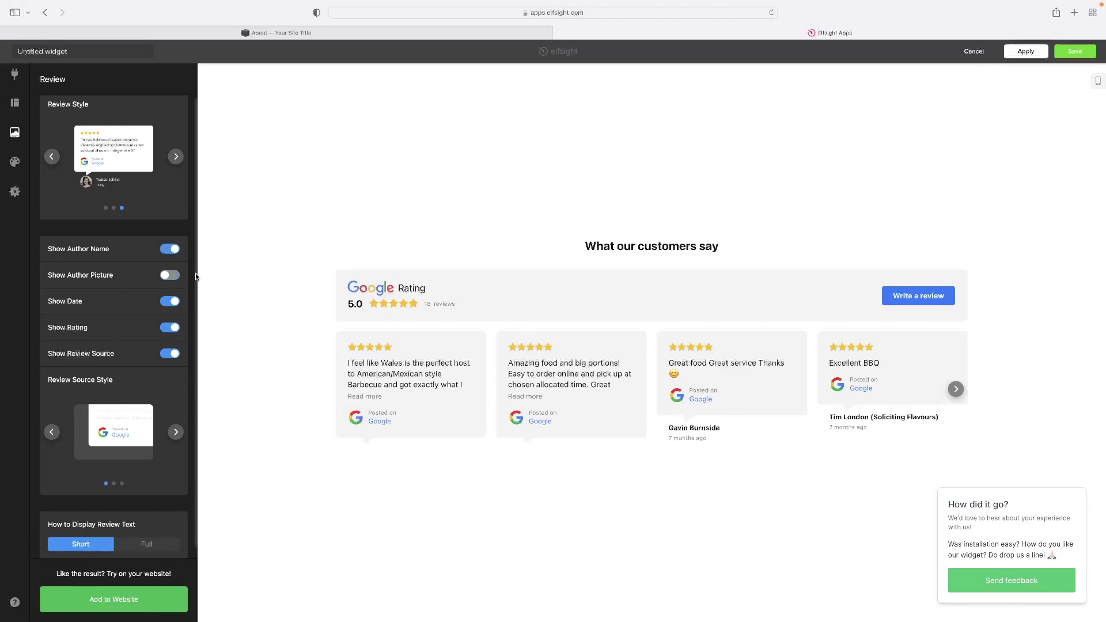
{"action": "left_click", "coordinate": [170, 276]}
{"action": "scroll", "coordinate": [87, 350], "scroll_direction": "down", "scroll_amount": 1}
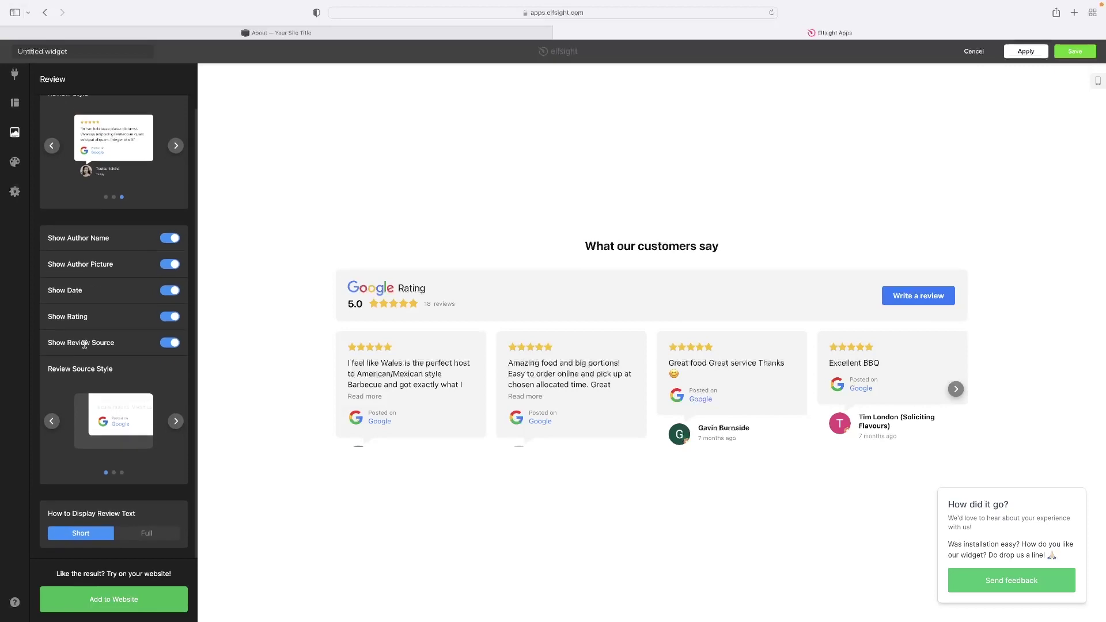
{"action": "left_click", "coordinate": [15, 164]}
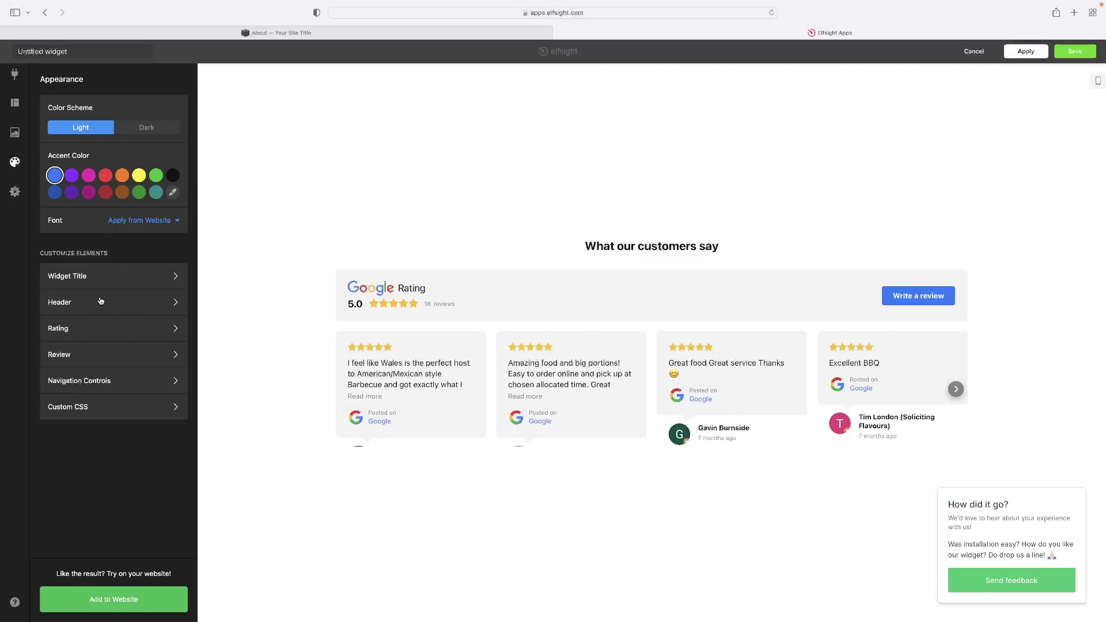
- Look through the Appearance review options and Settings, then return to the Bab Haus source settings
{"action": "left_click", "coordinate": [104, 353]}
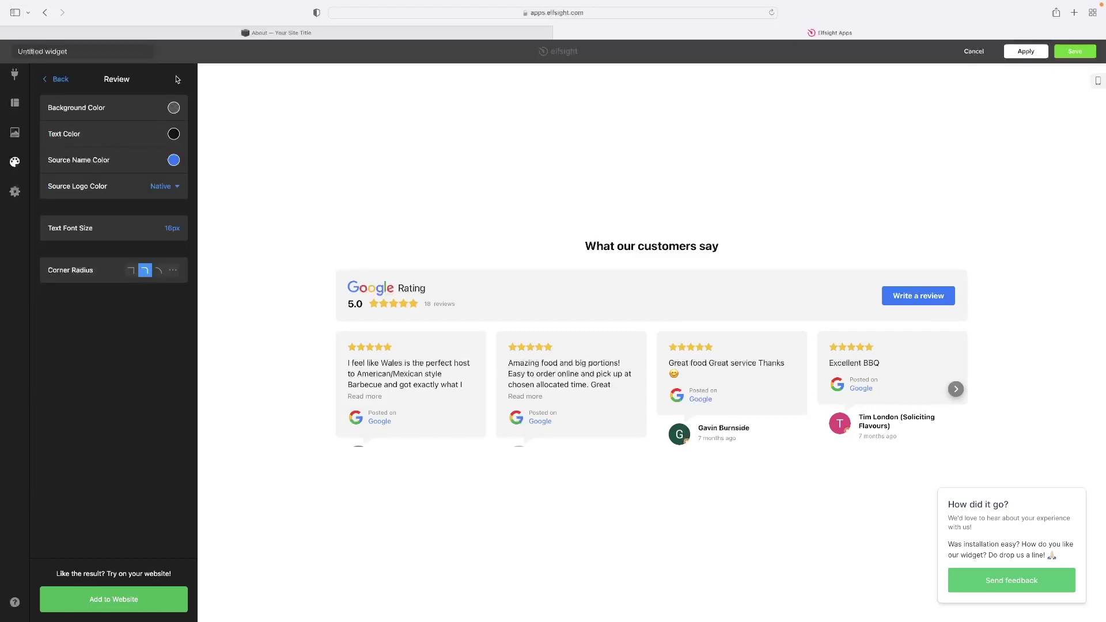
{"action": "left_click", "coordinate": [54, 79]}
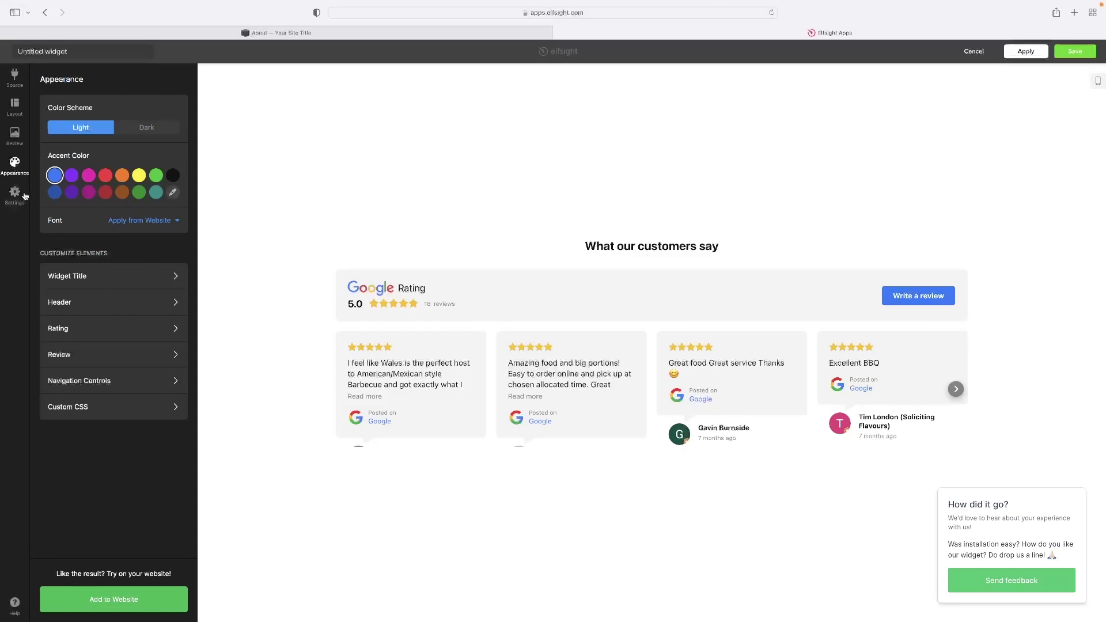
{"action": "left_click", "coordinate": [16, 196]}
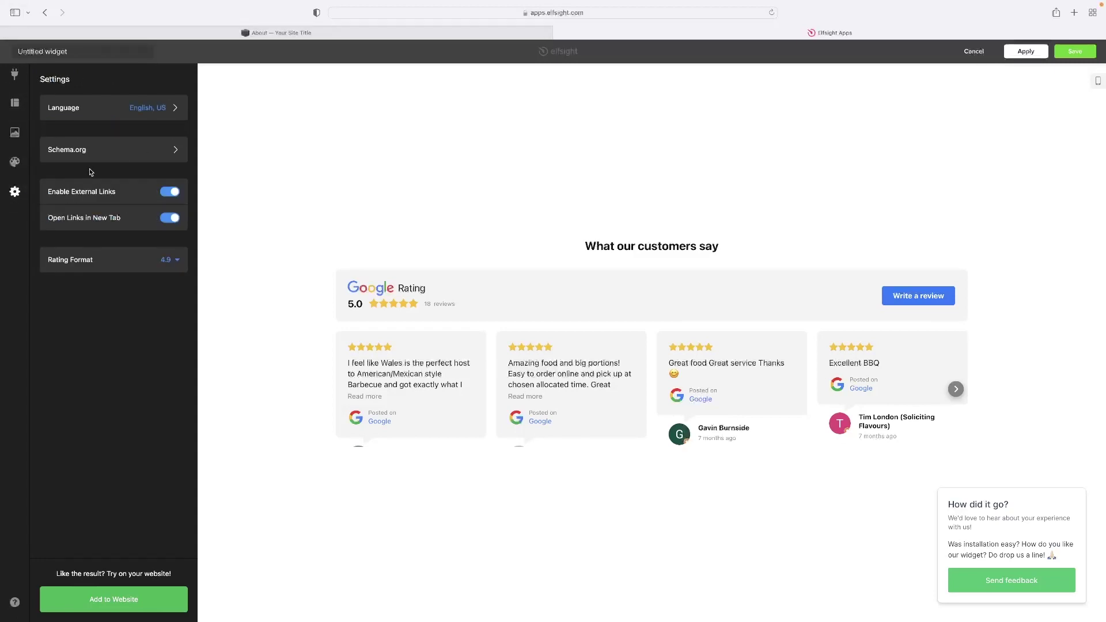
{"action": "left_click", "coordinate": [15, 78]}
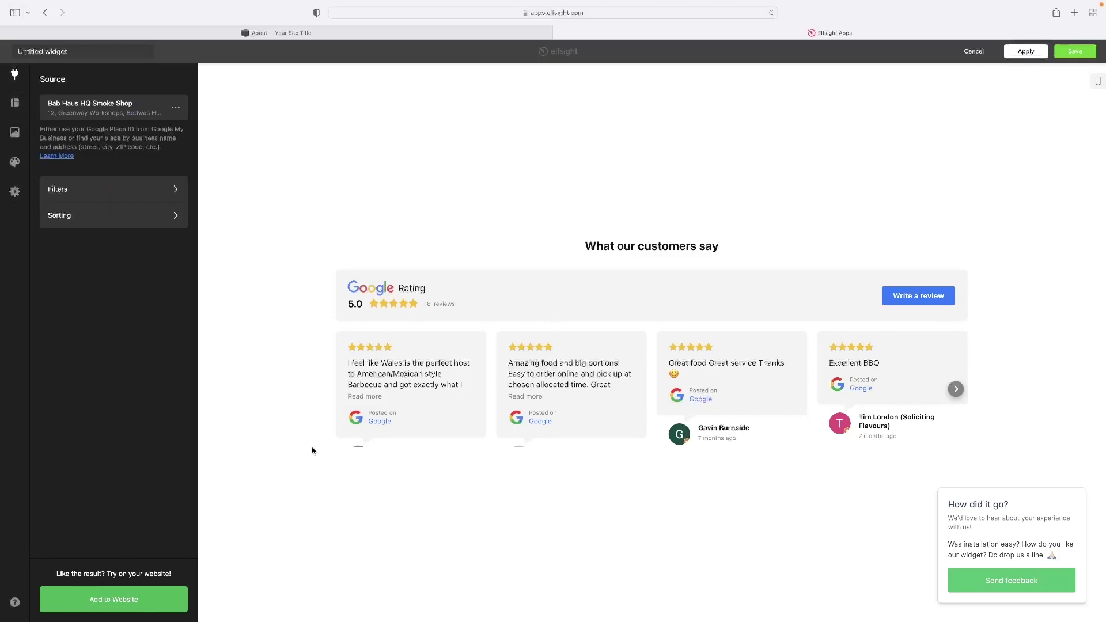
- Copy the widget's embed code from Add to Website and switch to the Squarespace About page editor
{"action": "left_click", "coordinate": [107, 601]}
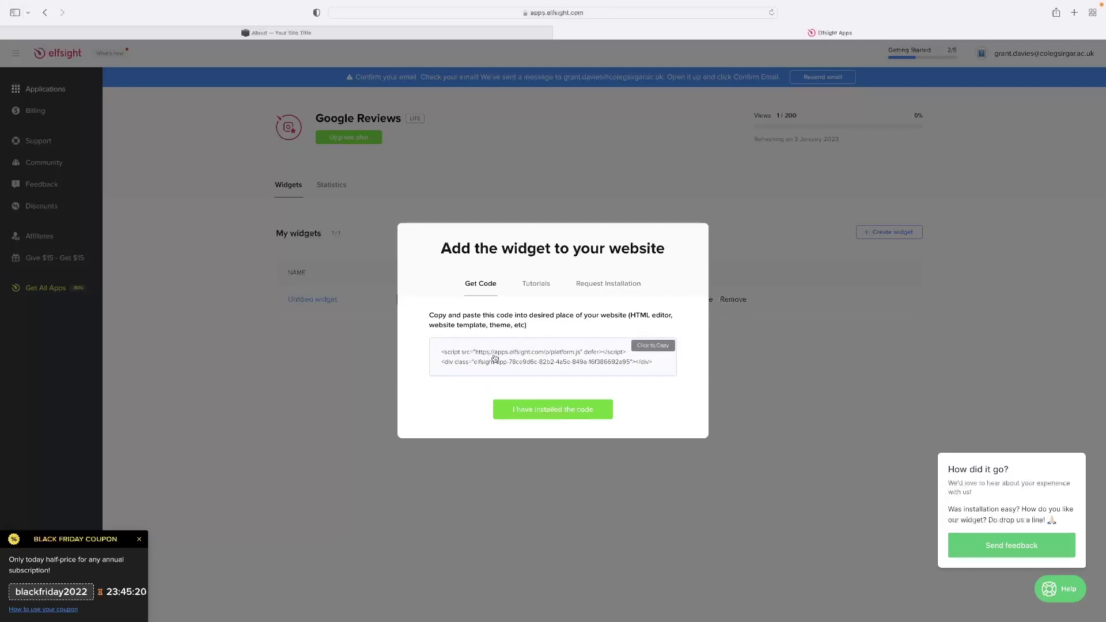
{"action": "left_click", "coordinate": [645, 348]}
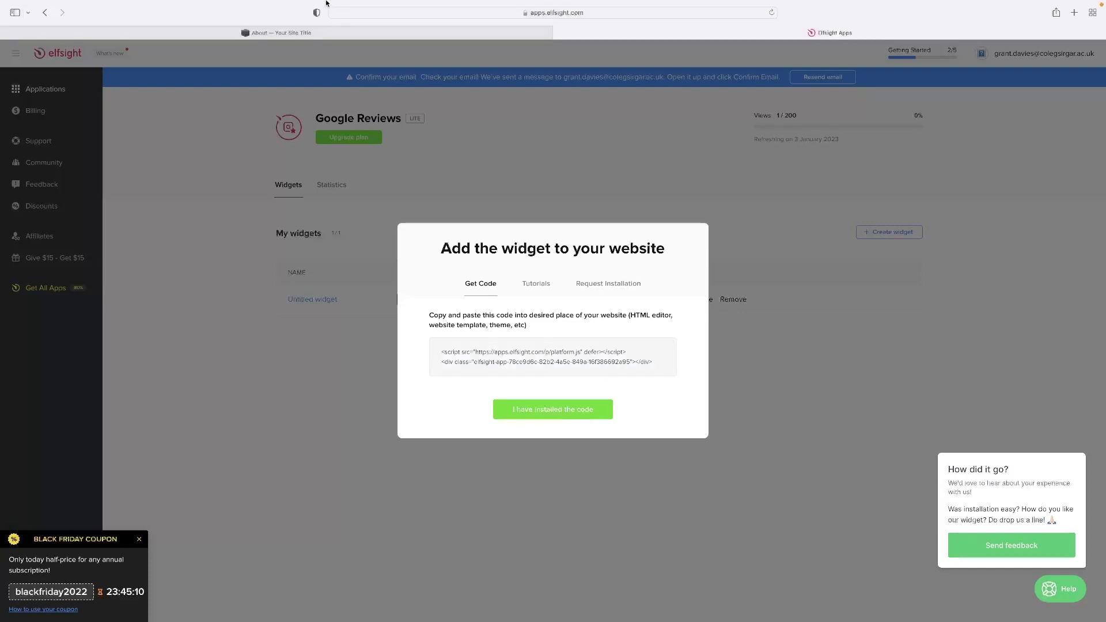
{"action": "left_click", "coordinate": [327, 33]}
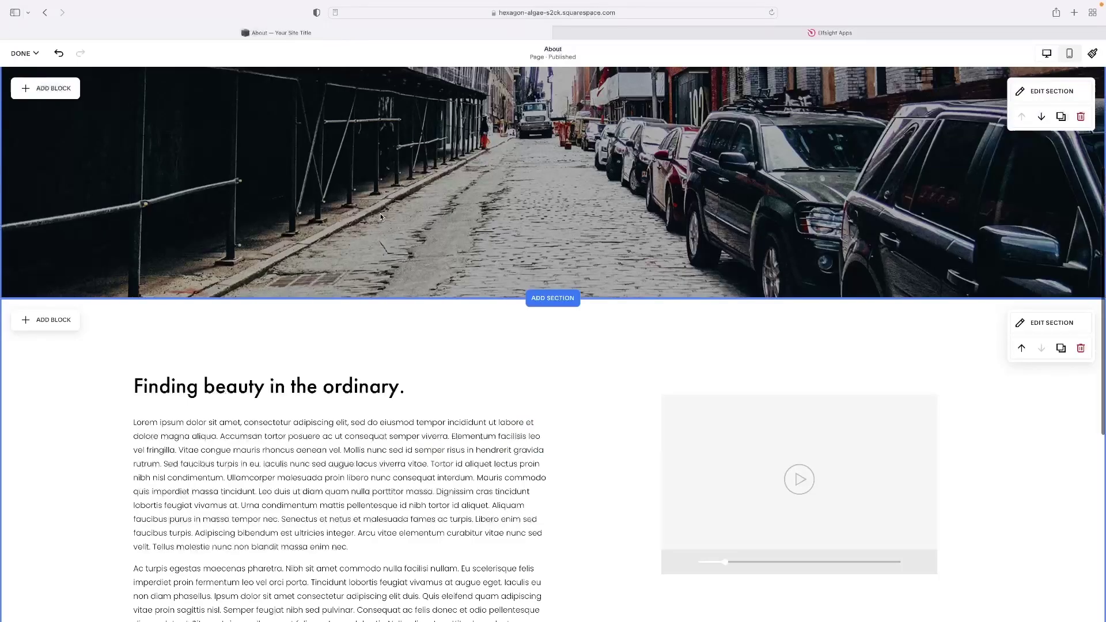
{"action": "scroll", "coordinate": [439, 259], "scroll_direction": "down", "scroll_amount": 7}
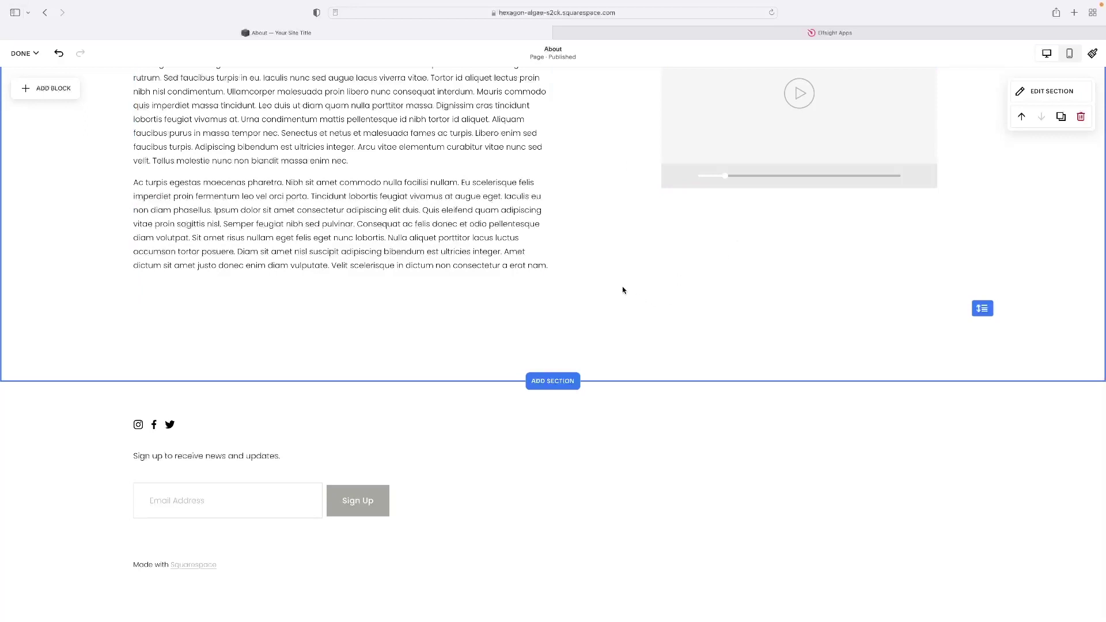
- Add a Code block and drag it below the body text, right of centre
{"action": "left_click", "coordinate": [59, 96]}
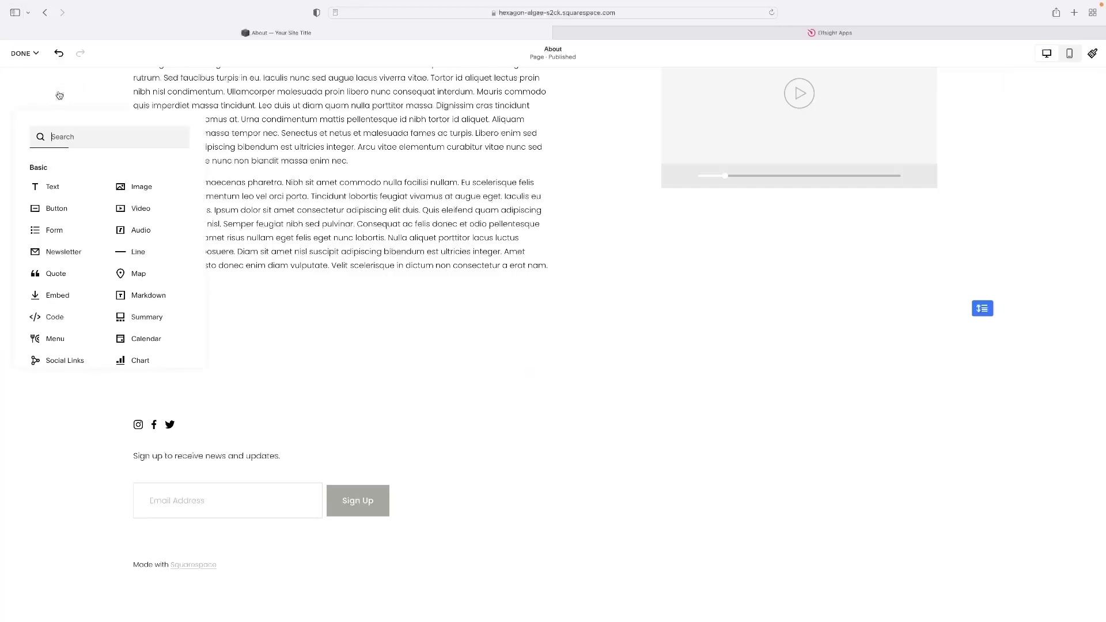
{"action": "left_click", "coordinate": [67, 317]}
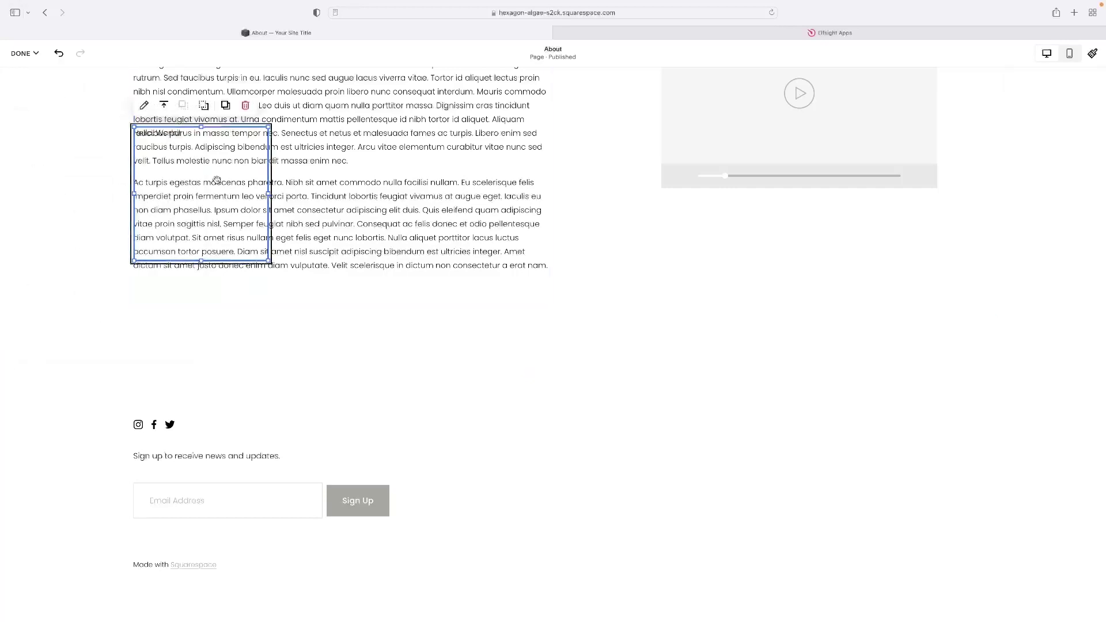
{"action": "left_click_drag", "start_coordinate": [217, 181], "coordinate": [572, 388]}
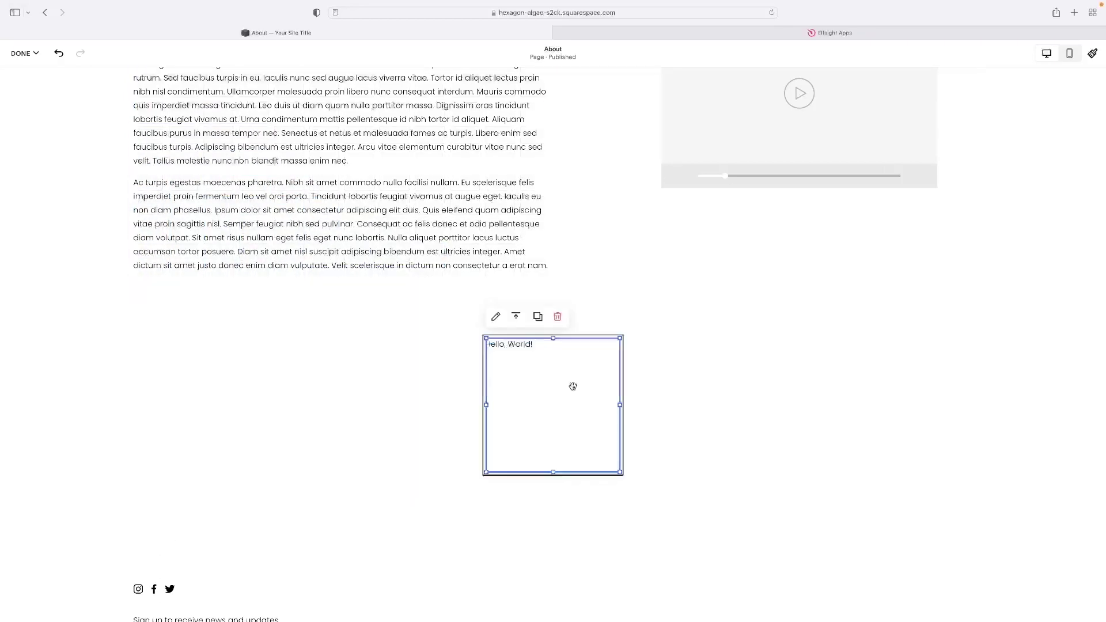
- Replace the code block's Hello, World! placeholder with the pasted Elfsight embed code
{"action": "left_click", "coordinate": [497, 318]}
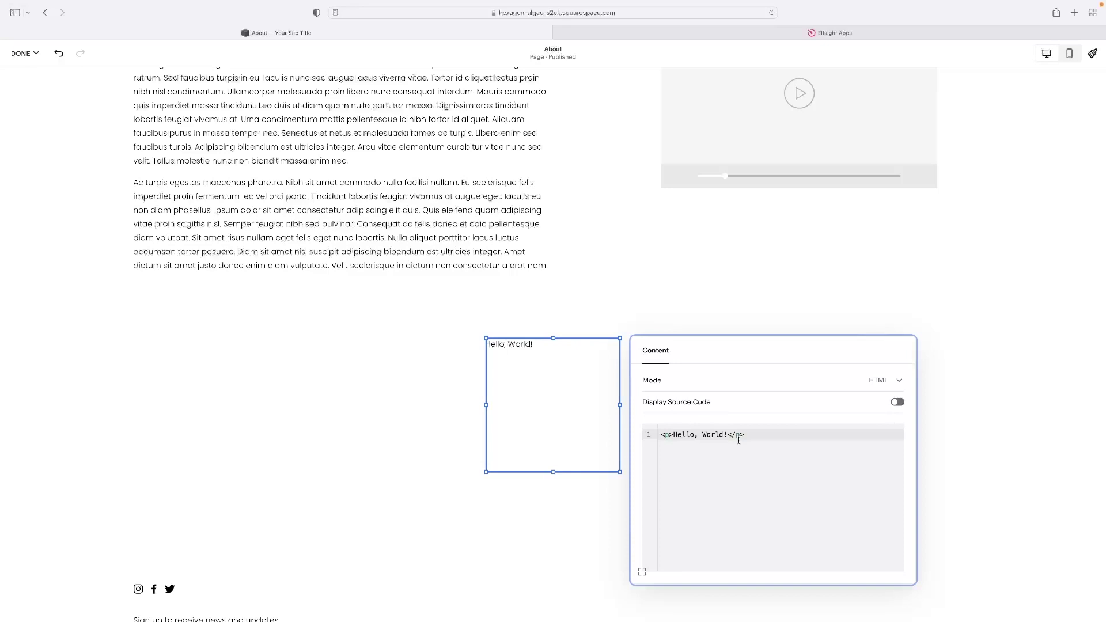
{"action": "left_click_drag", "start_coordinate": [776, 437], "coordinate": [649, 433]}
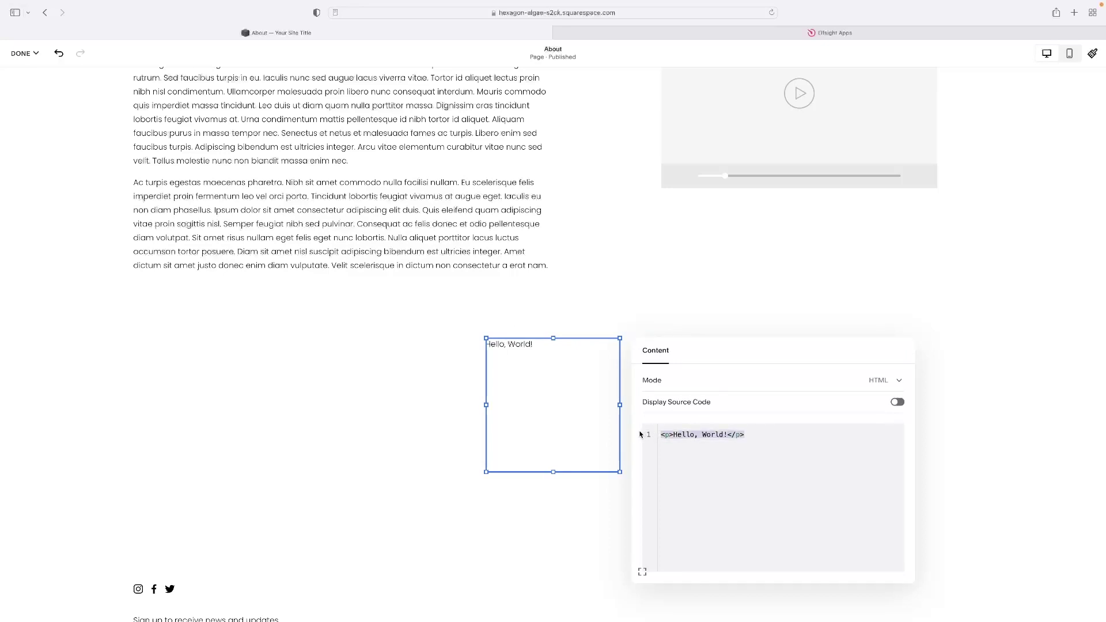
{"action": "key", "text": "BackSpace"}
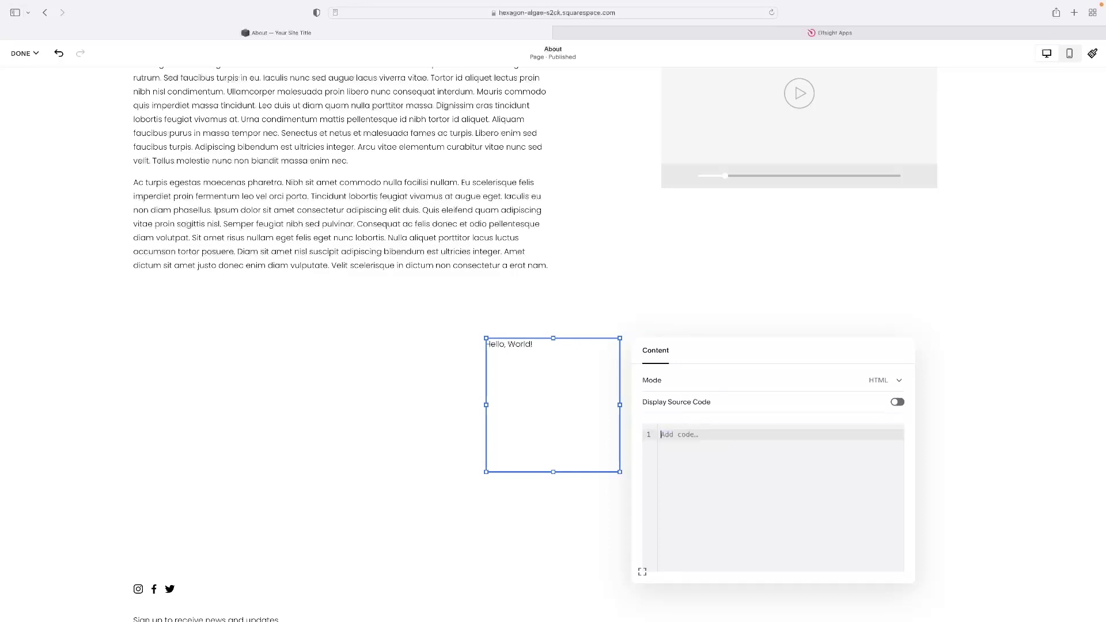
{"action": "key", "text": "super+v"}
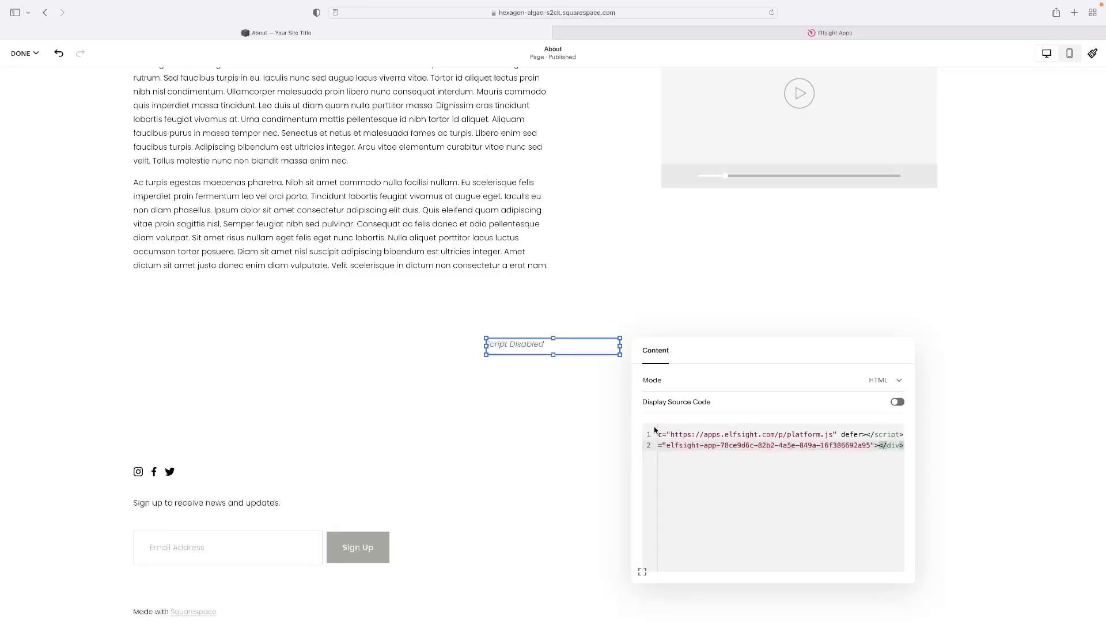
{"action": "left_click_drag", "start_coordinate": [743, 348], "coordinate": [800, 333]}
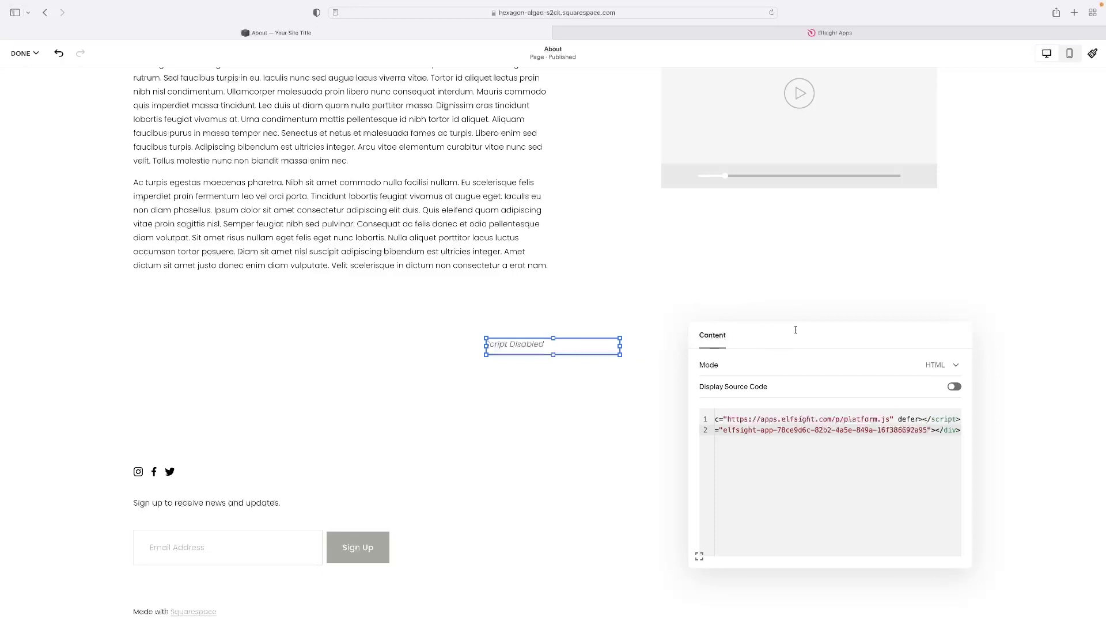
{"action": "left_click_drag", "start_coordinate": [787, 340], "coordinate": [814, 318]}
{"action": "left_click", "coordinate": [812, 262]}
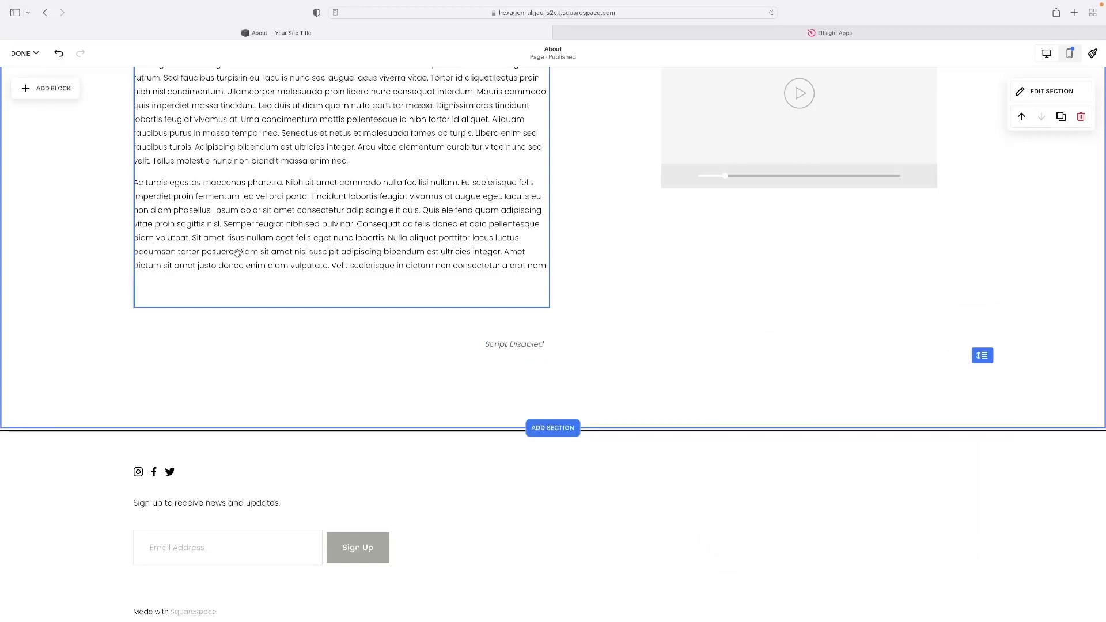
{"action": "left_click", "coordinate": [21, 53]}
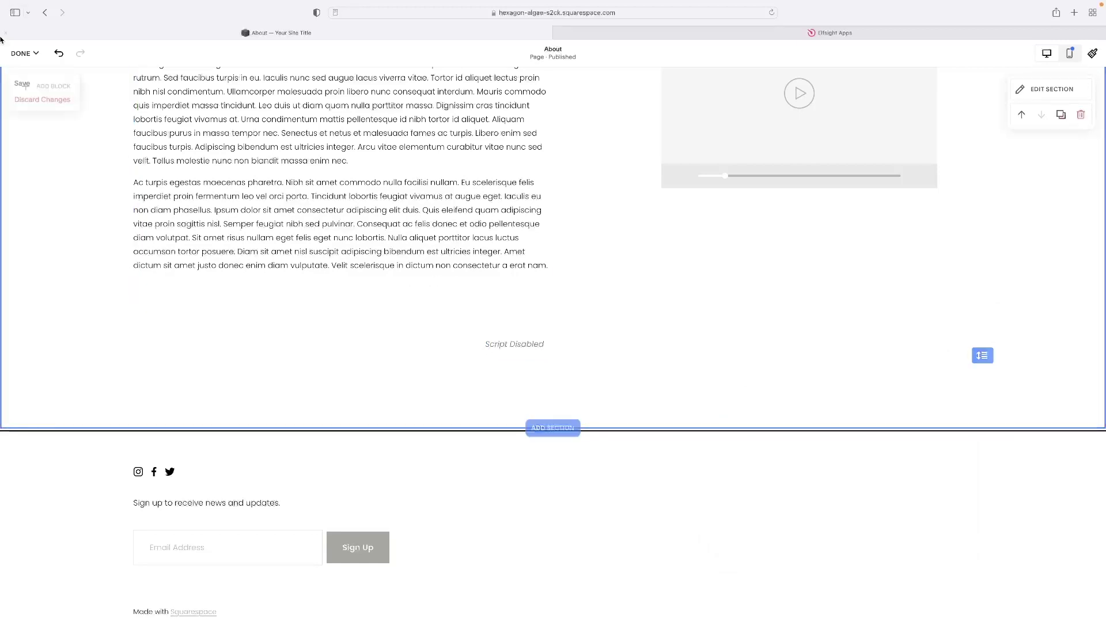
- Save the About page and scroll the preview down to the Google reviews carousel
{"action": "left_click", "coordinate": [22, 83]}
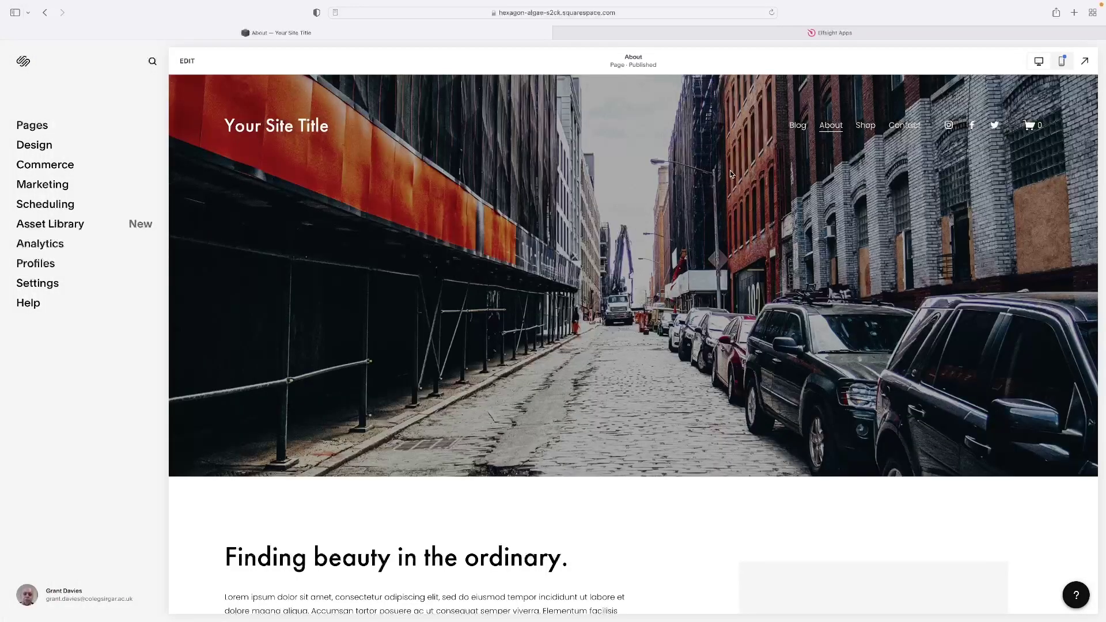
{"action": "scroll", "coordinate": [686, 173], "scroll_direction": "down", "scroll_amount": 5}
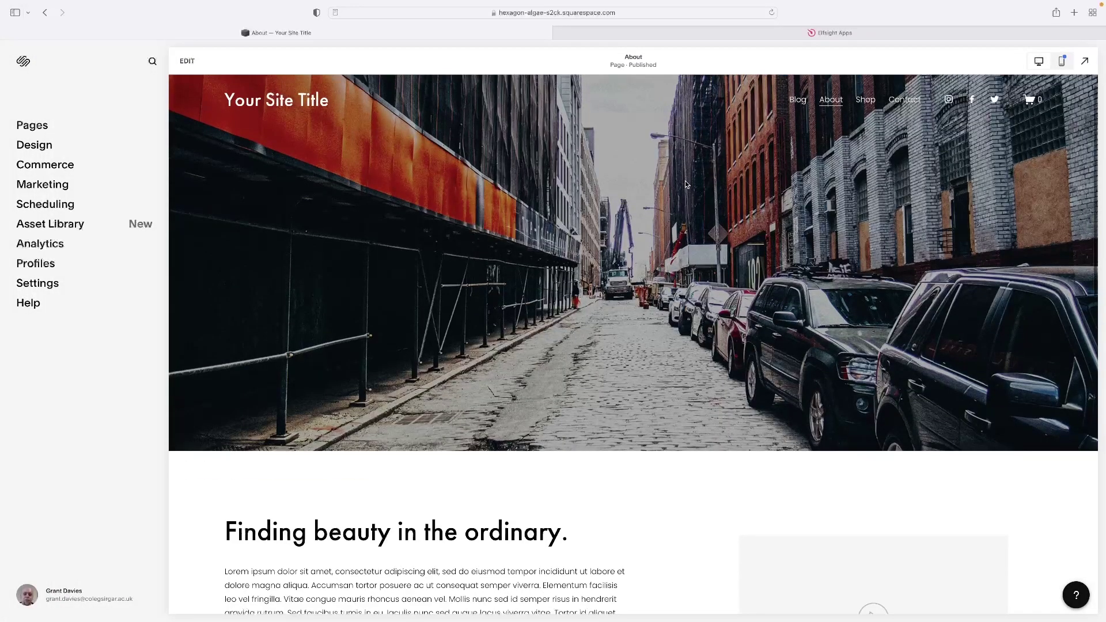
{"action": "scroll", "coordinate": [686, 184], "scroll_direction": "down", "scroll_amount": 12}
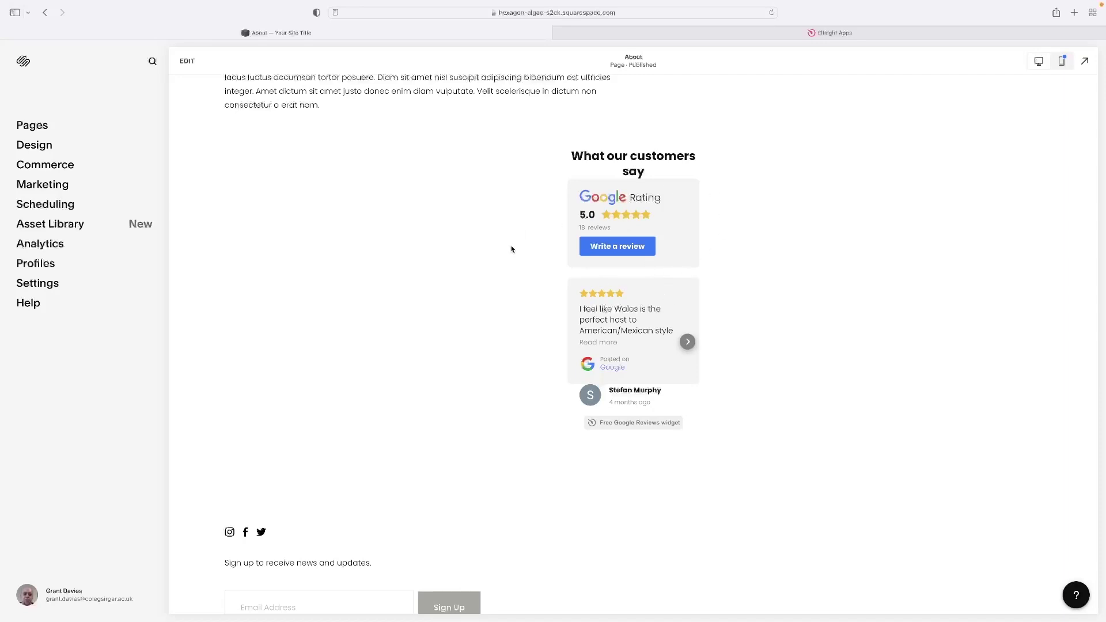
- Stretch the reviews code block nearly across the full section width, centre it, and save again
{"action": "left_click", "coordinate": [189, 63]}
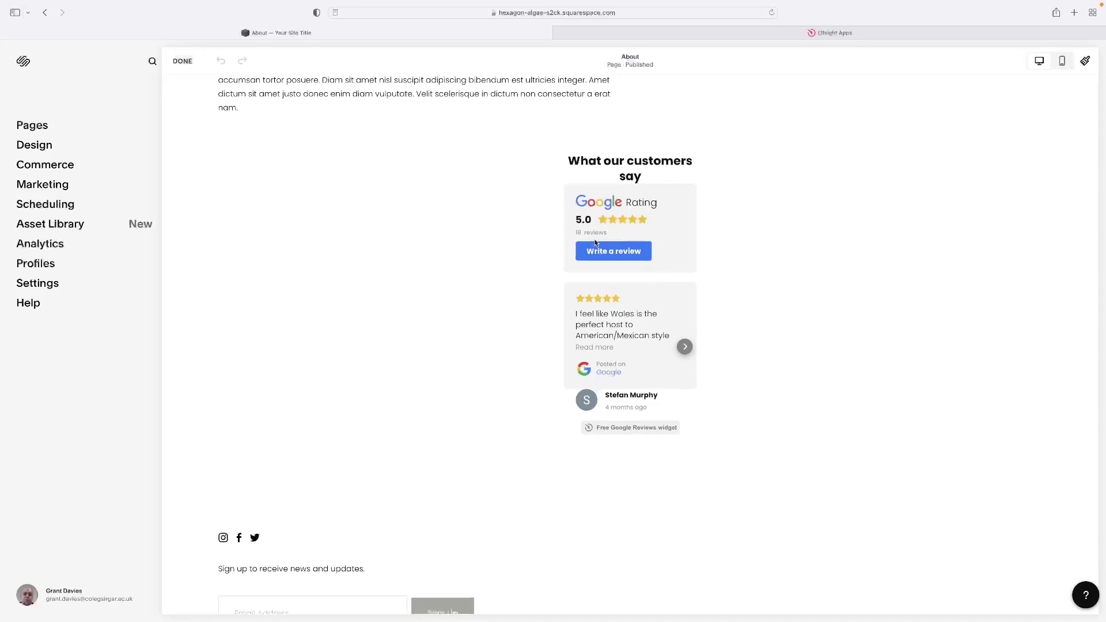
{"action": "scroll", "coordinate": [764, 252], "scroll_direction": "down", "scroll_amount": 5}
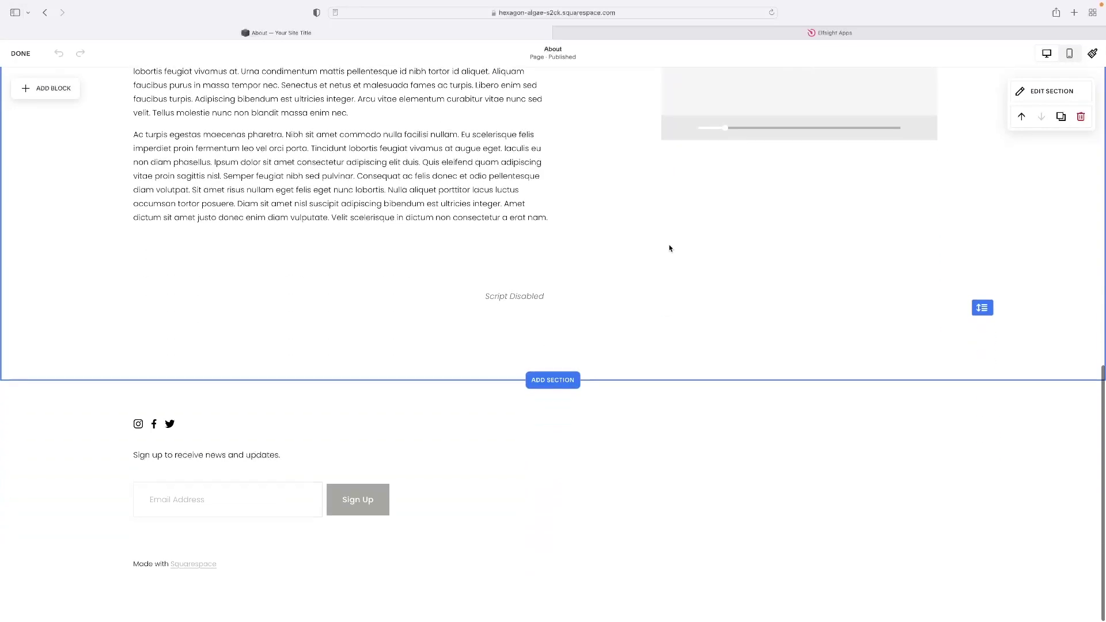
{"action": "mouse_move", "coordinate": [562, 351]}
{"action": "left_mouse_down"}
{"action": "mouse_move", "coordinate": [498, 345]}
{"action": "mouse_move", "coordinate": [591, 355]}
{"action": "mouse_move", "coordinate": [582, 351]}
{"action": "left_mouse_up"}
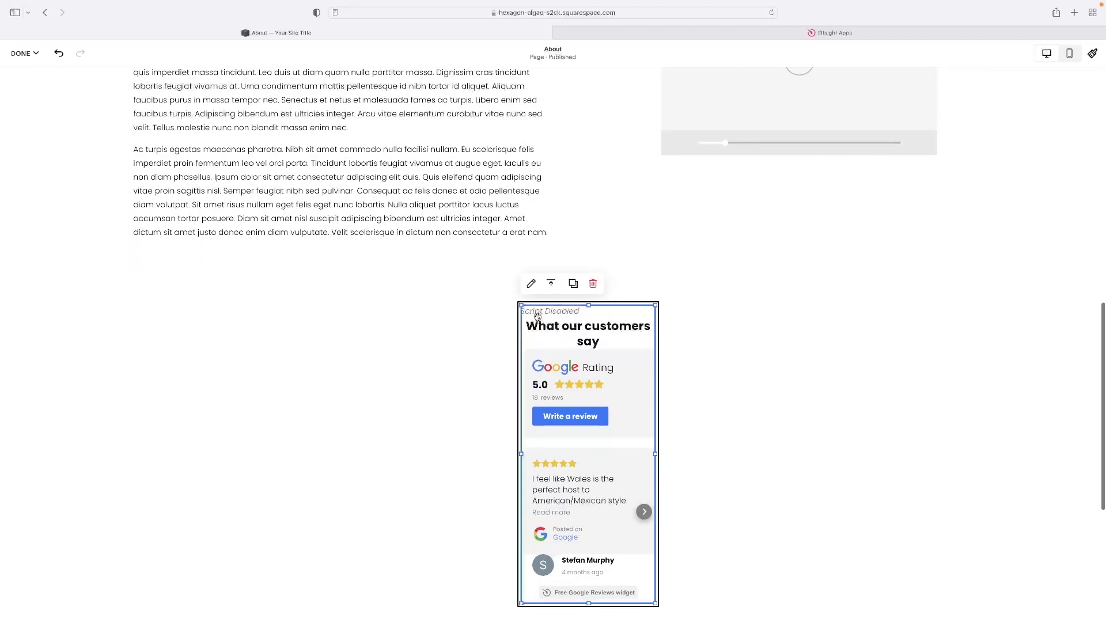
{"action": "scroll", "coordinate": [521, 455], "scroll_direction": "up", "scroll_amount": 1}
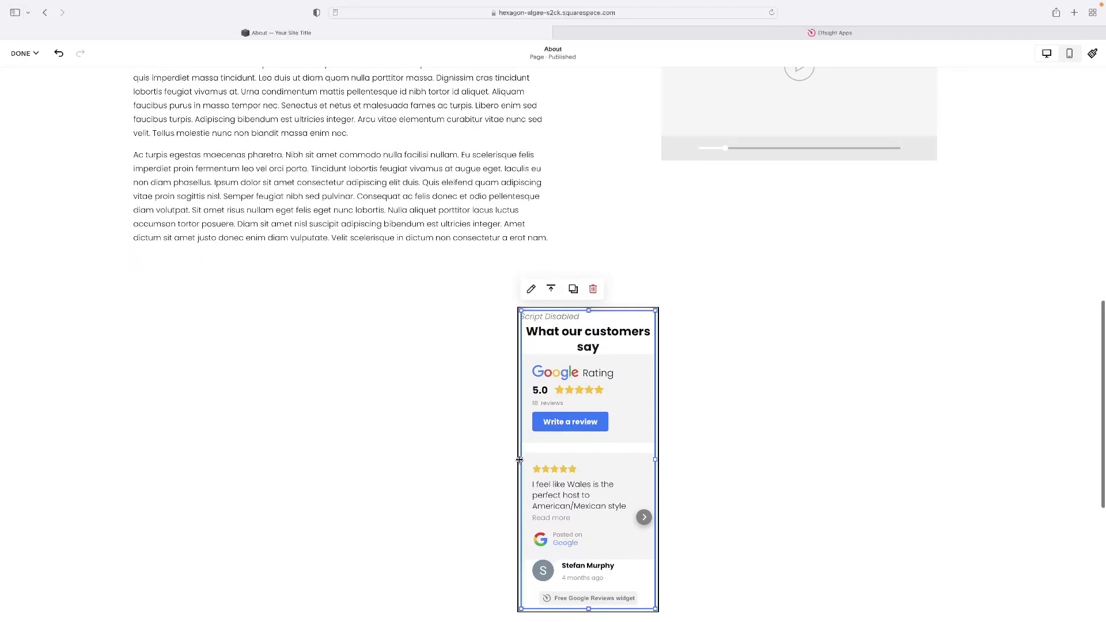
{"action": "left_click_drag", "start_coordinate": [520, 460], "coordinate": [109, 450]}
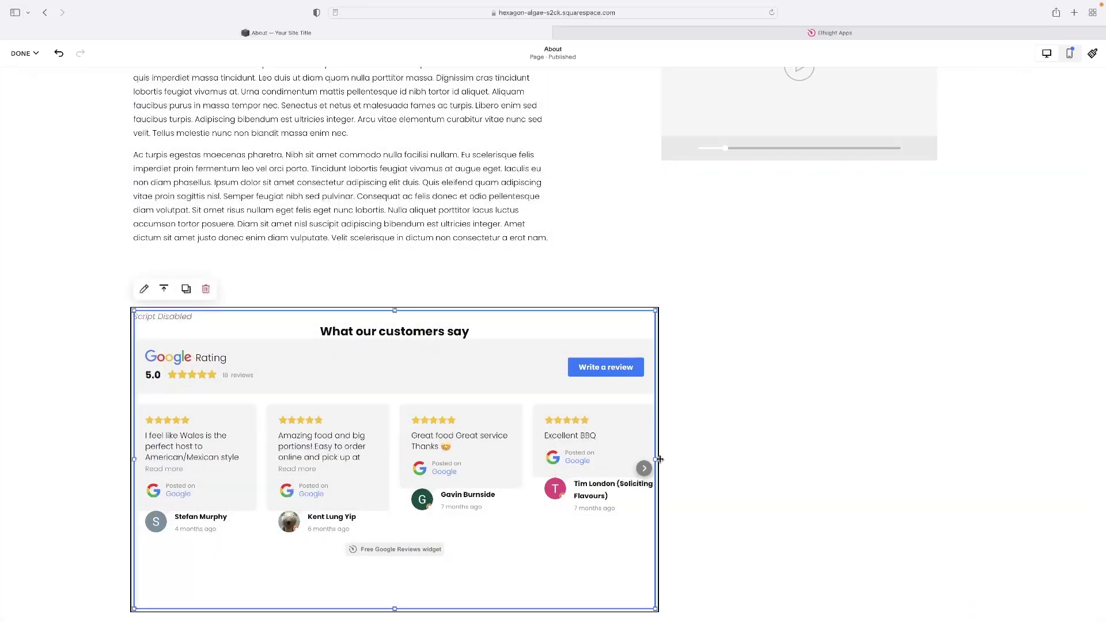
{"action": "left_click_drag", "start_coordinate": [659, 460], "coordinate": [902, 462]}
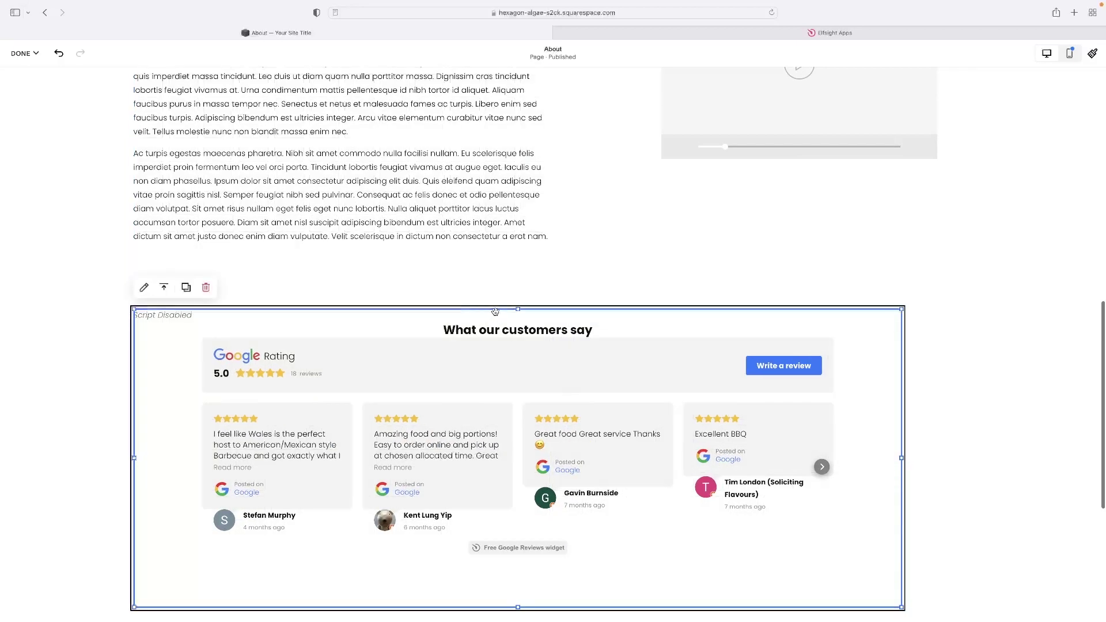
{"action": "left_click_drag", "start_coordinate": [498, 335], "coordinate": [458, 354]}
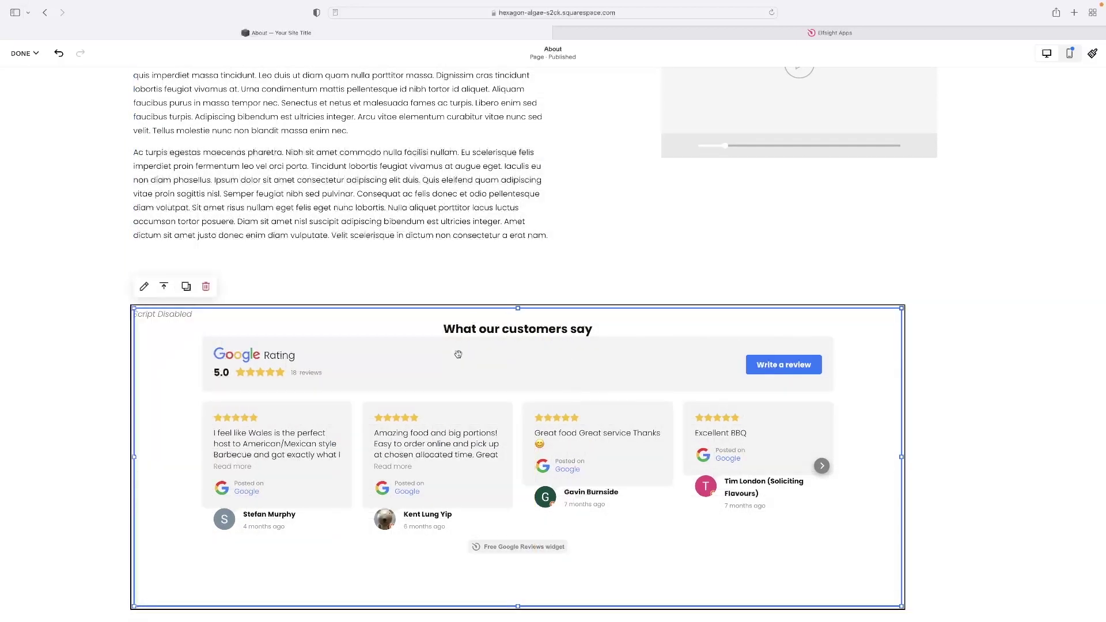
{"action": "left_click_drag", "start_coordinate": [542, 335], "coordinate": [581, 329]}
{"action": "left_click", "coordinate": [775, 275]}
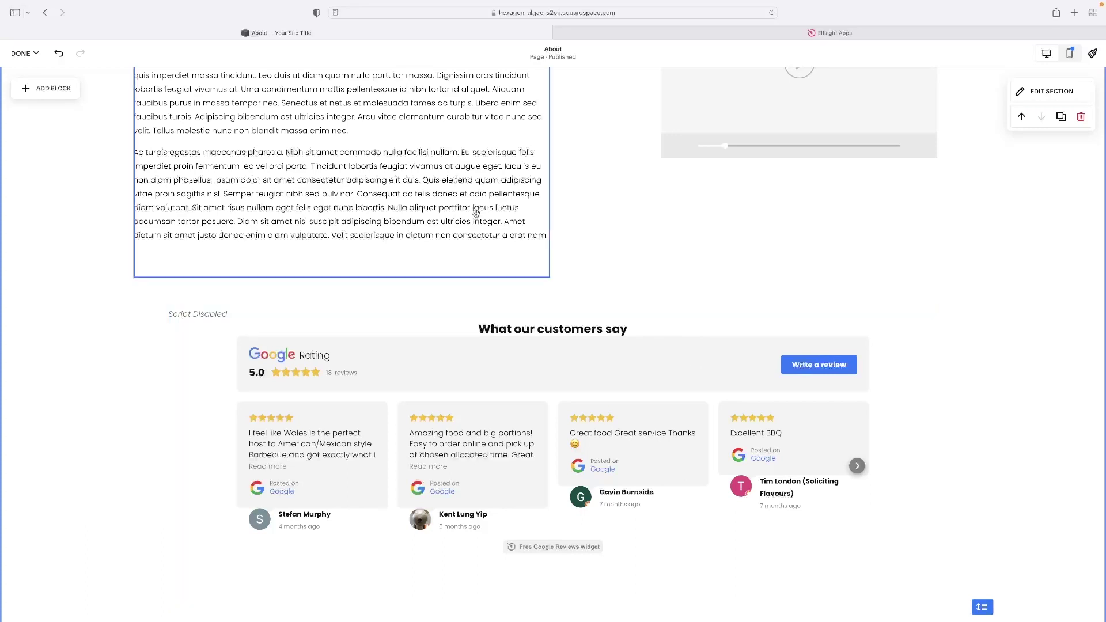
{"action": "mouse_move", "coordinate": [1, 64]}
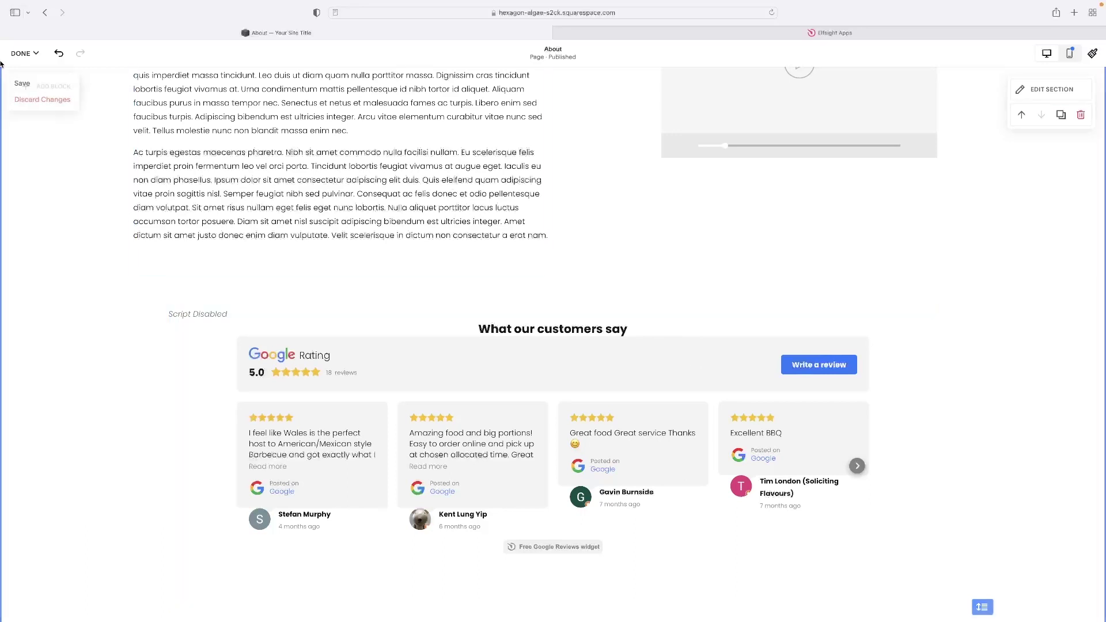
{"action": "left_click", "coordinate": [22, 84]}
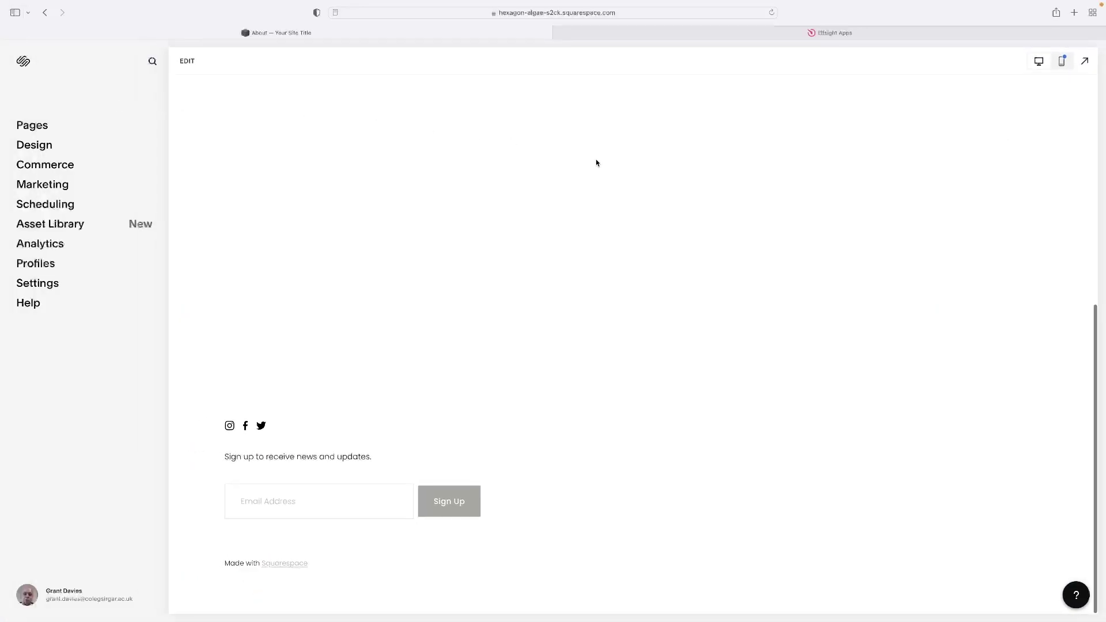
- Scroll the About page preview down to the widened Google reviews carousel with four review cards
{"action": "scroll", "coordinate": [596, 163], "scroll_direction": "down", "scroll_amount": 10}
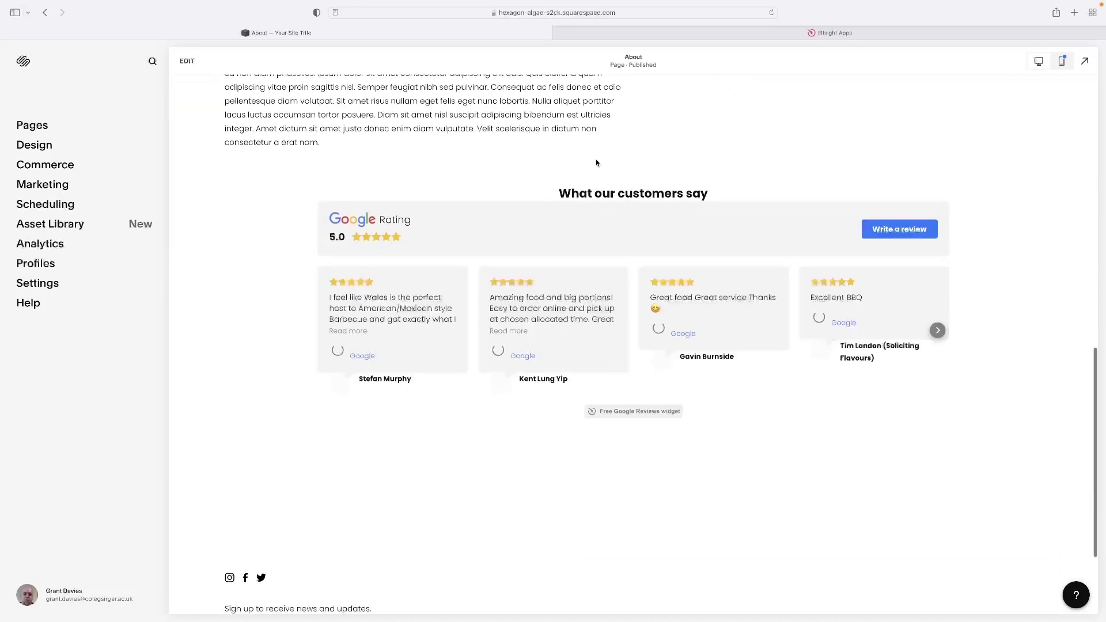
{"action": "scroll", "coordinate": [596, 163], "scroll_direction": "down", "scroll_amount": 1}
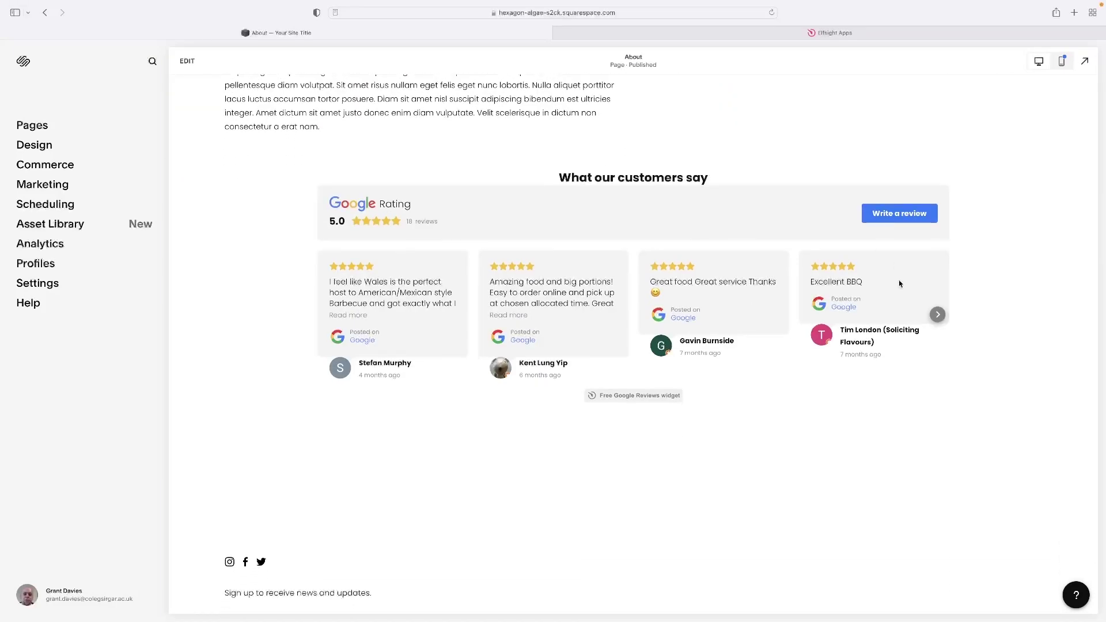